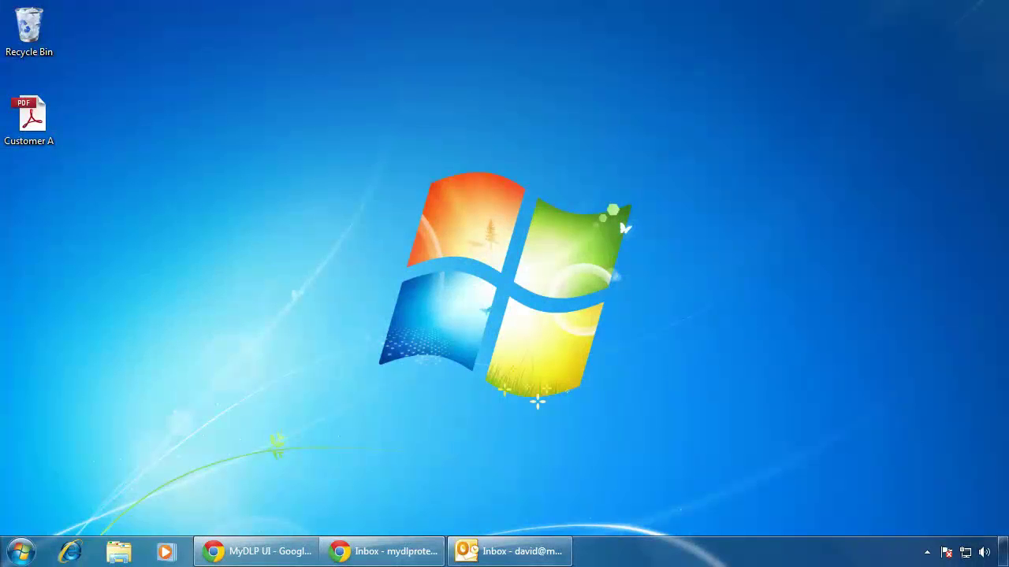
# Start a new Outlook email with a To recipient and the Gmail account as Bcc
pyautogui.click(510, 558)
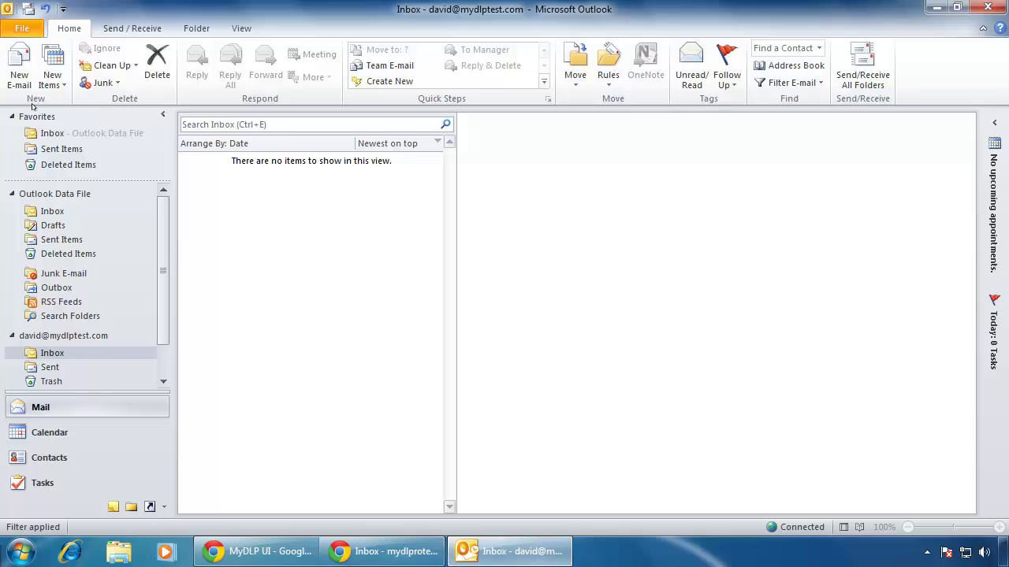
pyautogui.click(19, 75)
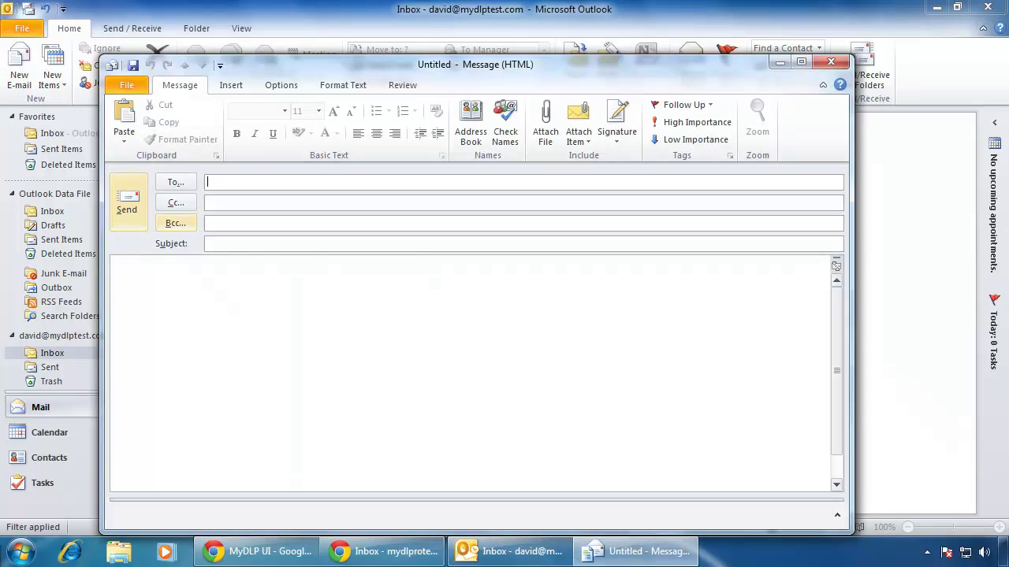
pyautogui.write('bak')
pyautogui.press('Return')
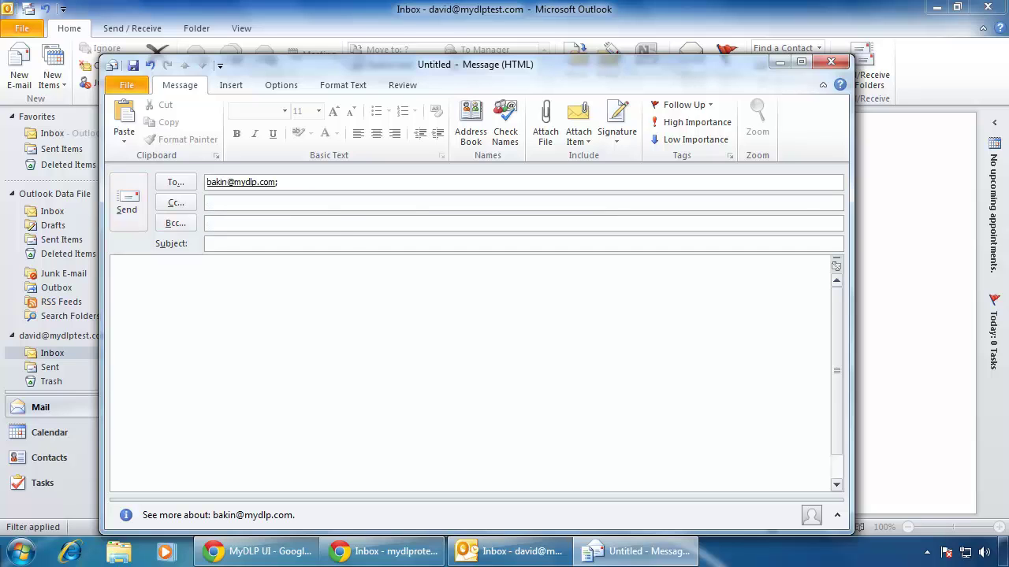
pyautogui.press('Tab')
pyautogui.press('Tab')
pyautogui.write('mydl')
pyautogui.press('Return')
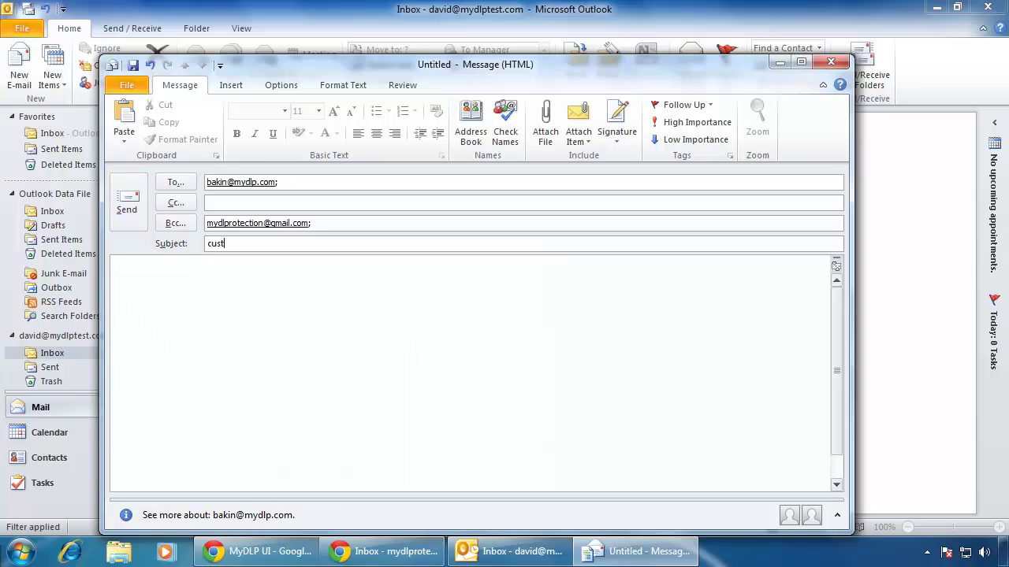
# Add subject 'customer A', a greeting line, and paste the credit-card number table into the body
pyautogui.write('omer A')
pyautogui.press('Tab')
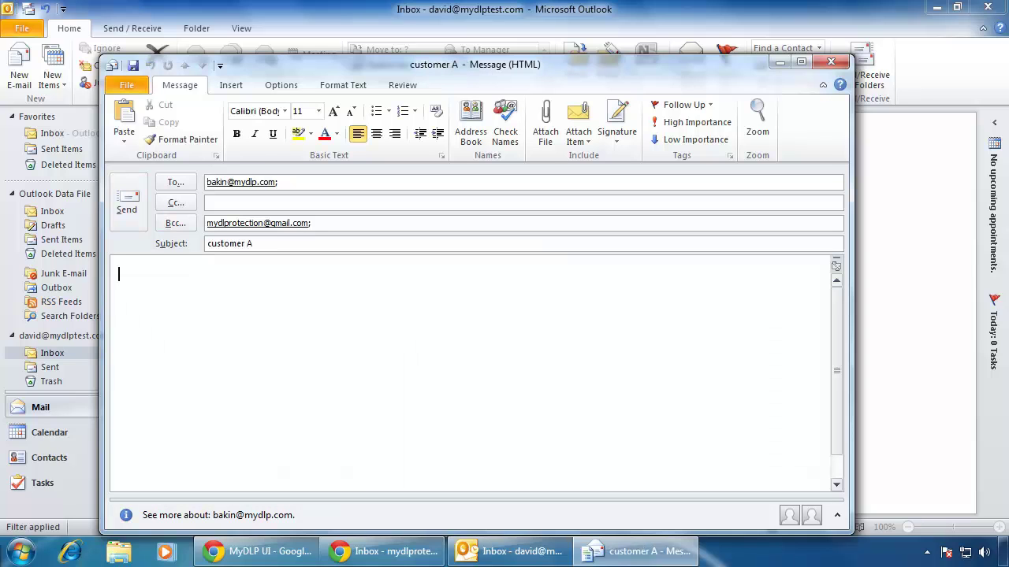
pyautogui.write('Hello bob')
pyautogui.write('Please find cus')
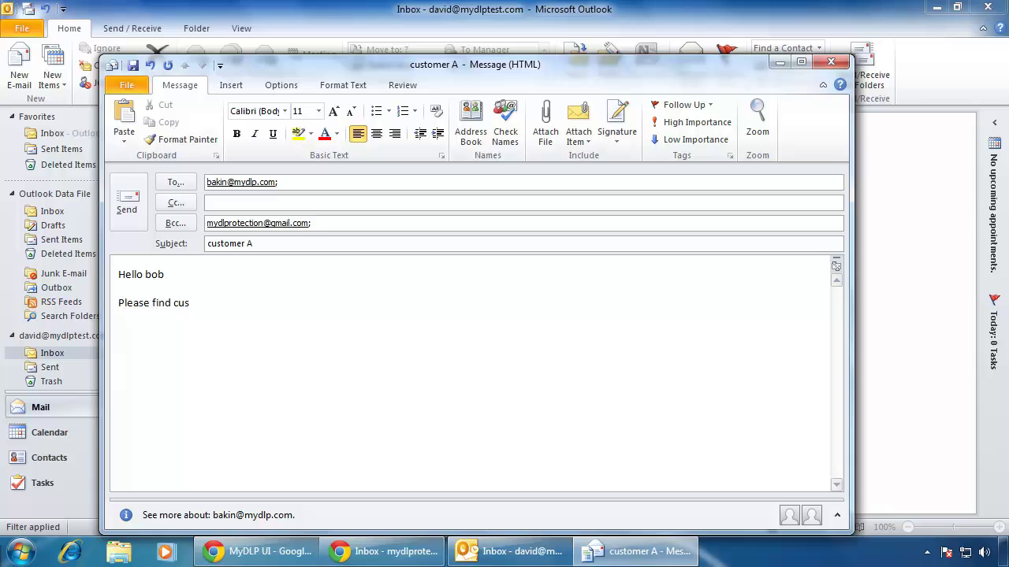
pyautogui.write('tomer A credit card')
pyautogui.write('numbers')
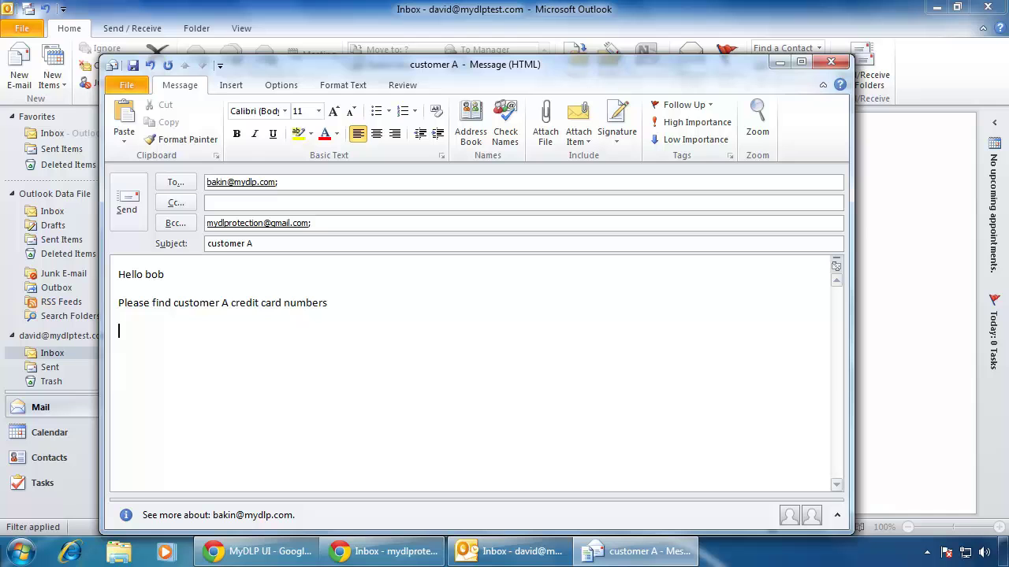
pyautogui.hotkey('ctrl', 'v')
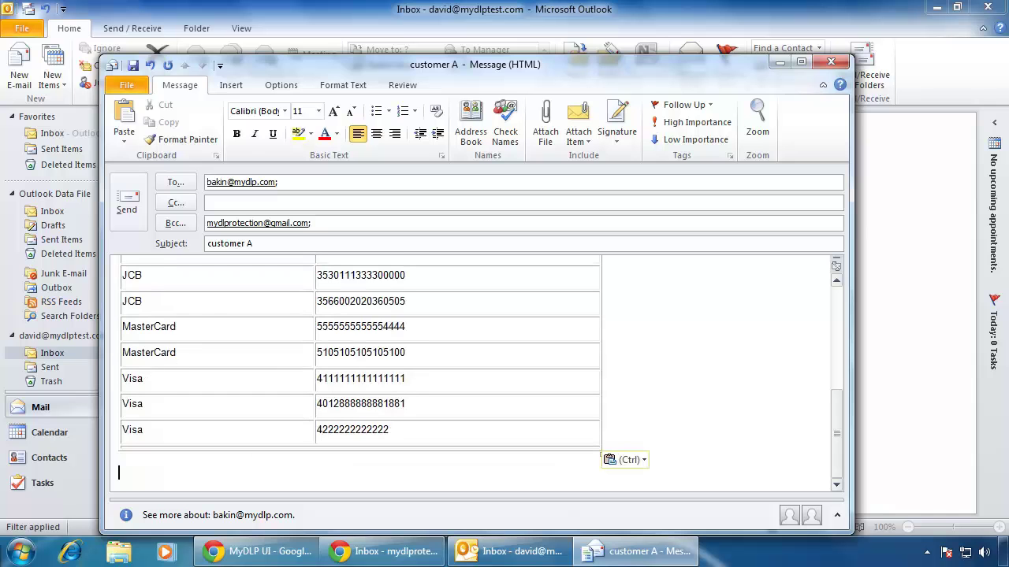
pyautogui.scroll(5, 354, 370)
pyautogui.scroll(5, 354, 371)
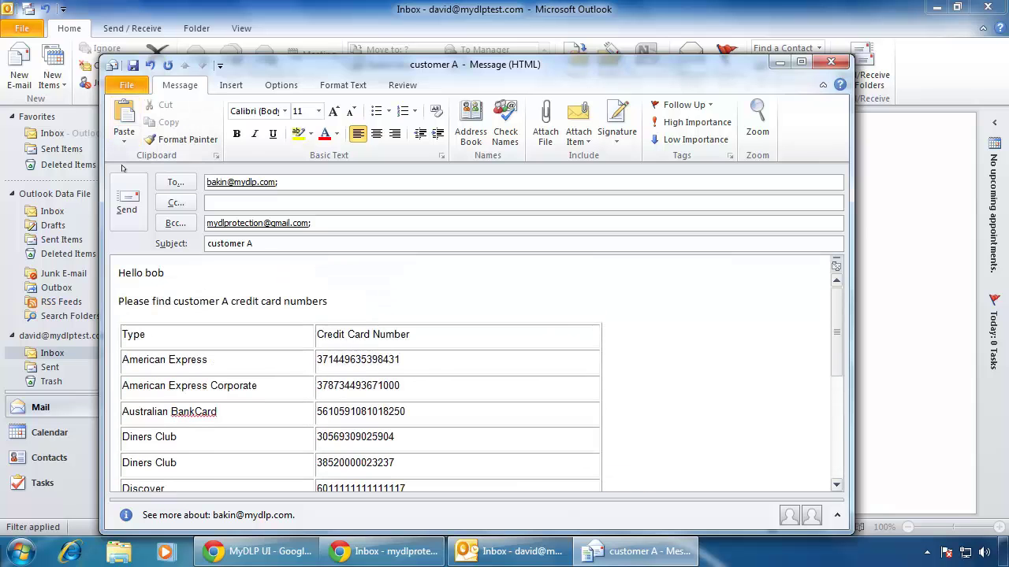
# Send the customer A email and refresh the Gmail inbox
pyautogui.click(123, 202)
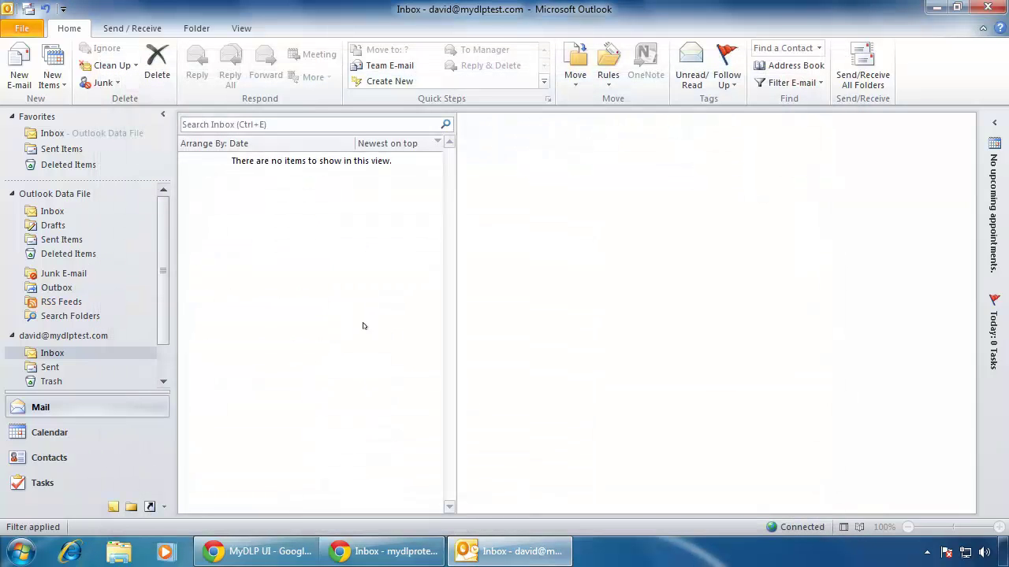
pyautogui.click(383, 551)
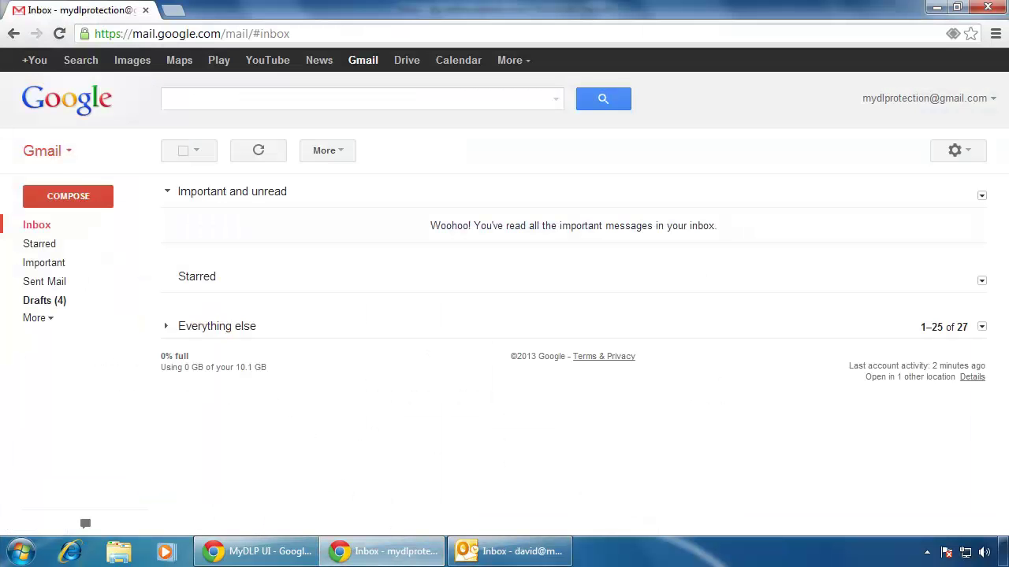
pyautogui.click(56, 220)
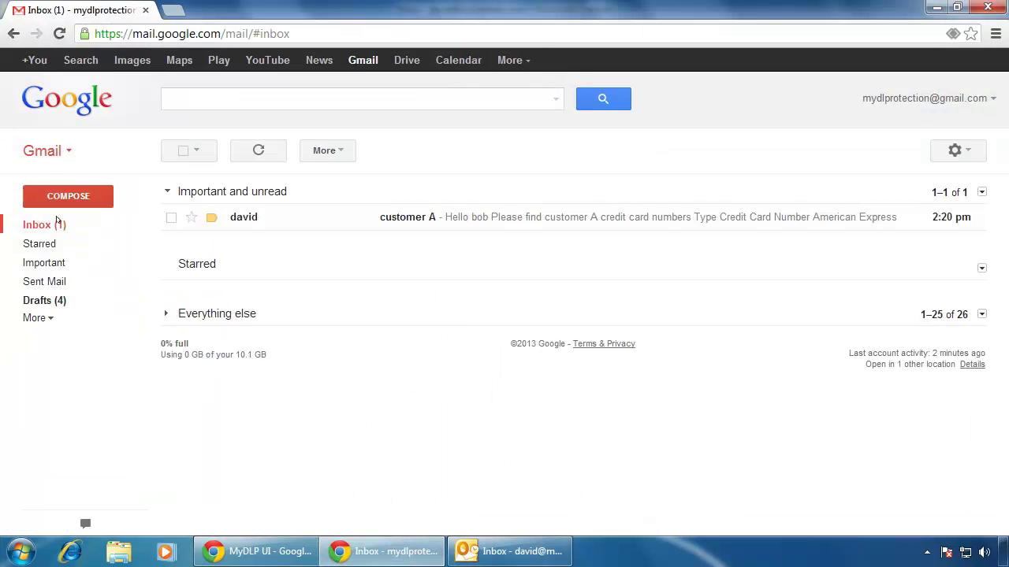
# Open the received customer A email, check its card table, and delete it
pyautogui.click(382, 227)
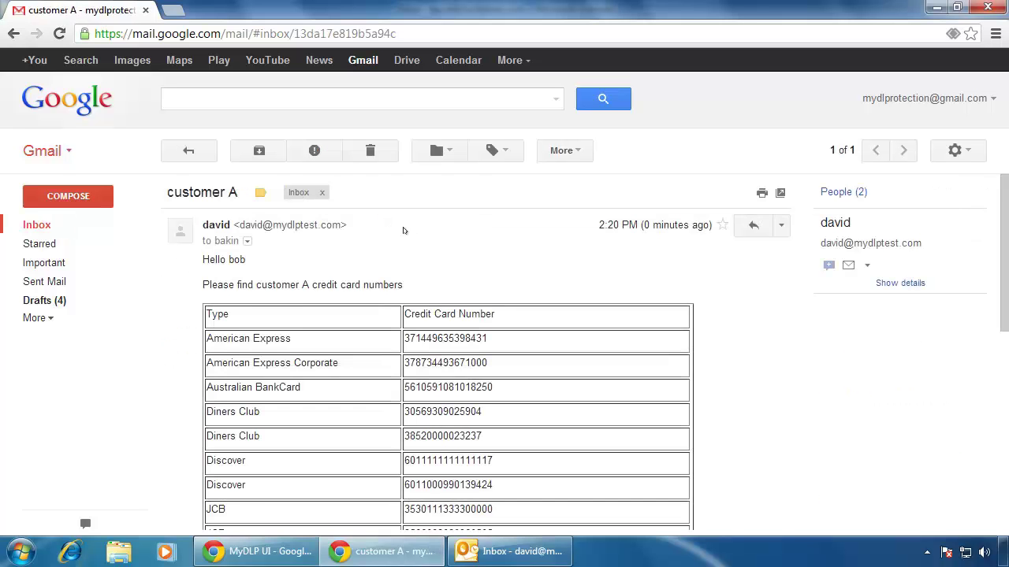
pyautogui.scroll(-1, 410, 230)
pyautogui.scroll(-4, 429, 234)
pyautogui.scroll(1, 430, 234)
pyautogui.scroll(4, 429, 235)
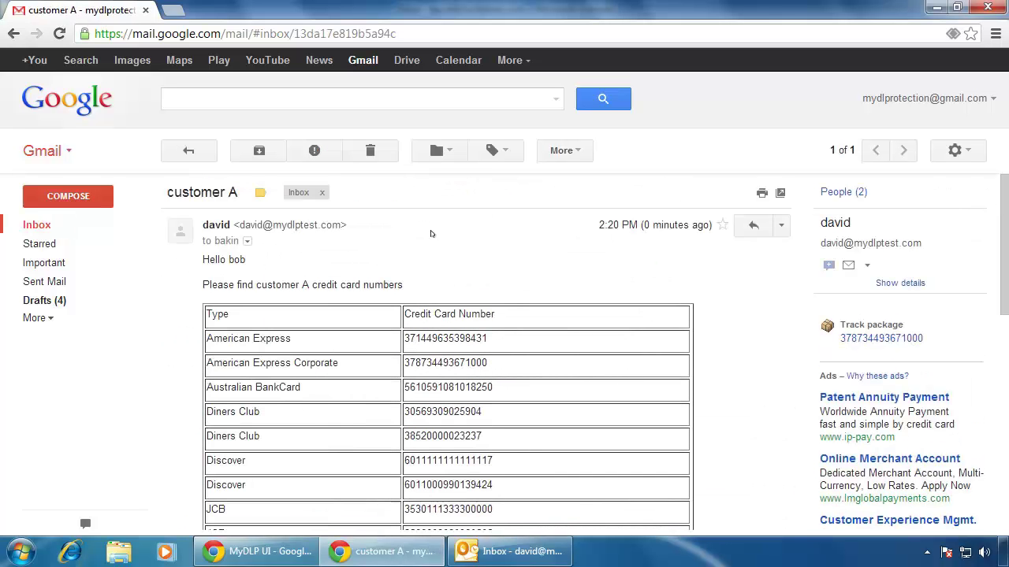
pyautogui.click(371, 151)
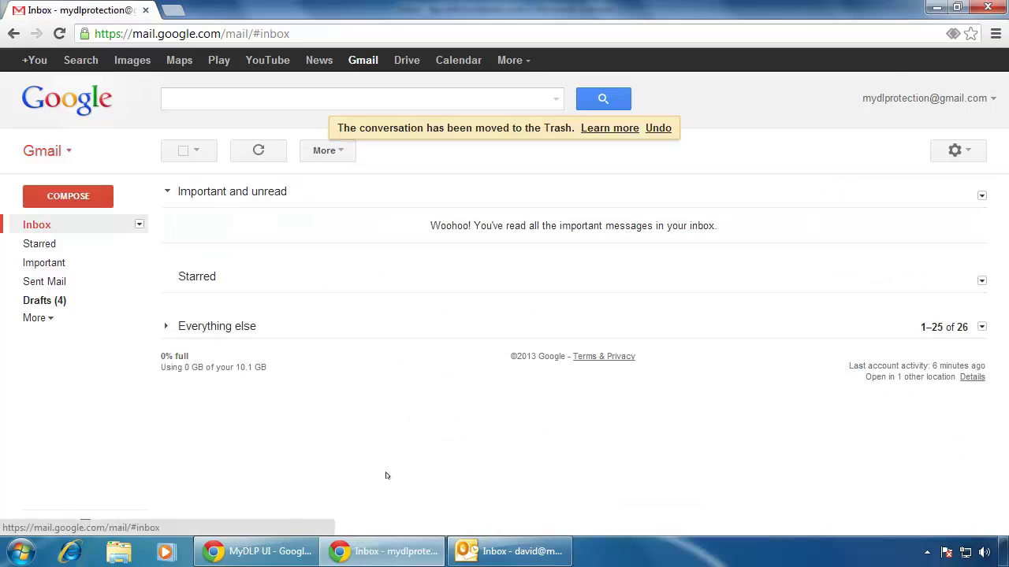
# Create a new MyDLP Mail Rule named 'email bcc'
pyautogui.click(264, 553)
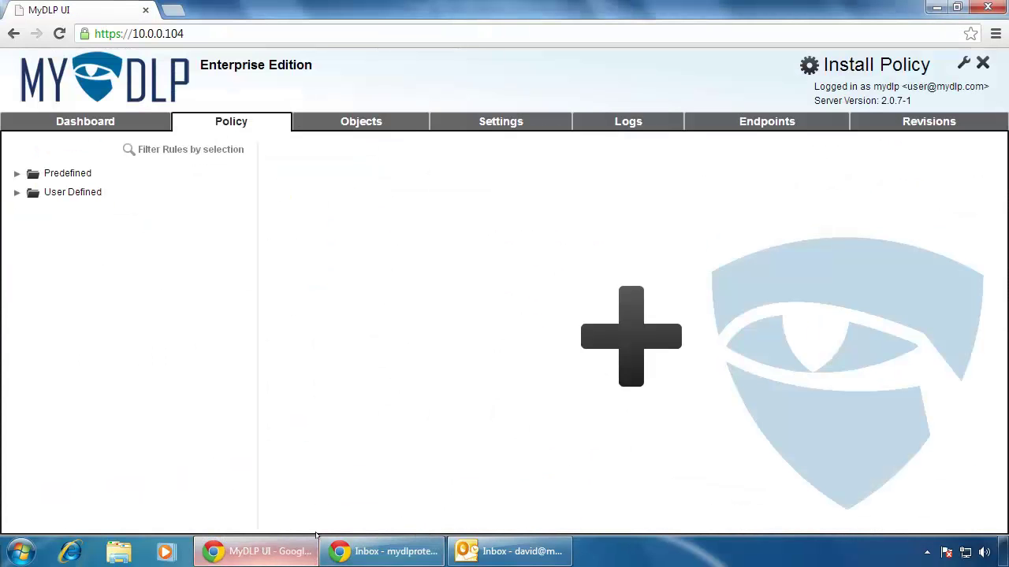
pyautogui.click(613, 350)
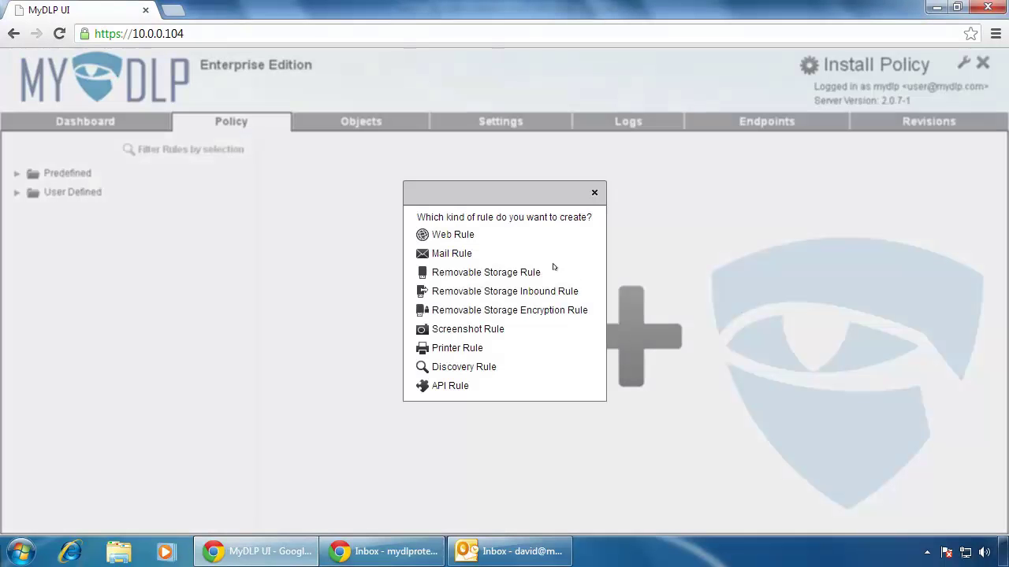
pyautogui.click(456, 253)
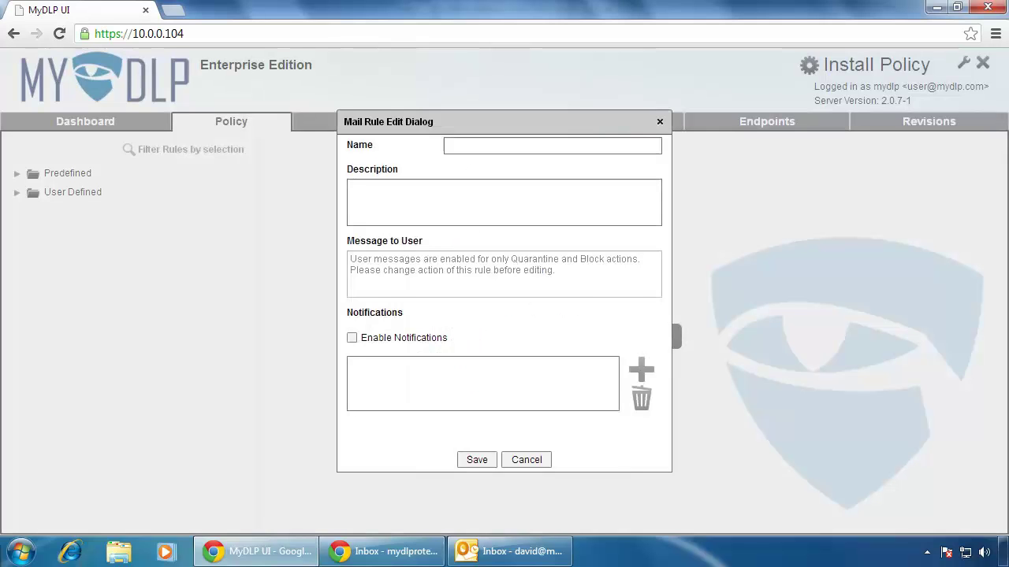
pyautogui.click(544, 146)
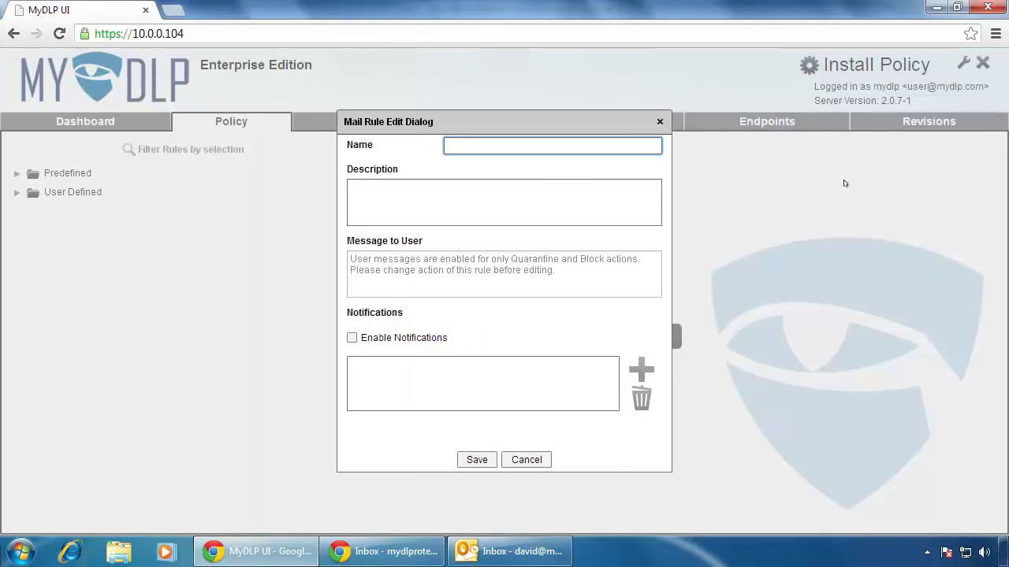
pyautogui.write('email bcc')
# Enable notifications and add an Email notification sent to the admin user
pyautogui.click(399, 344)
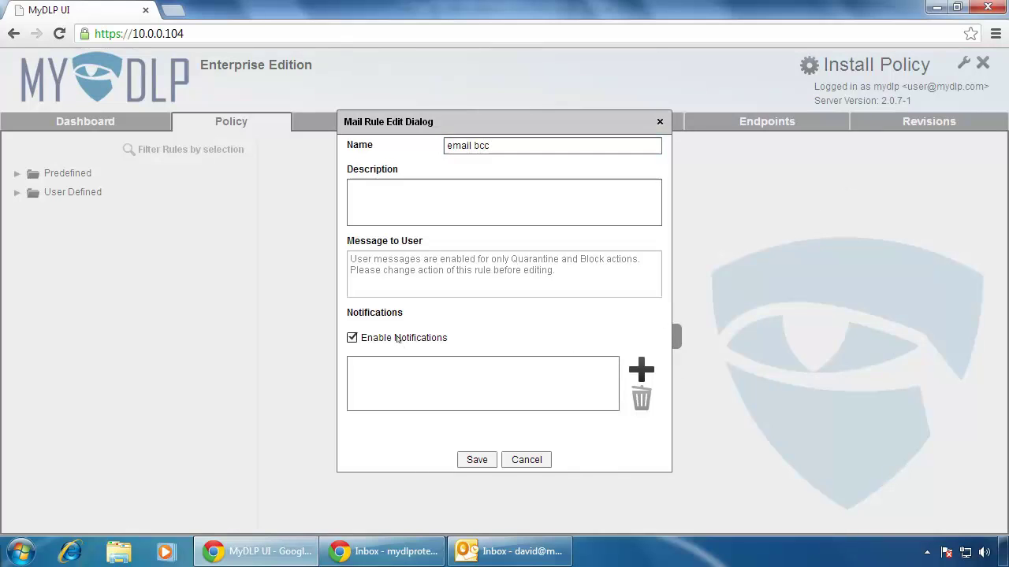
pyautogui.click(637, 373)
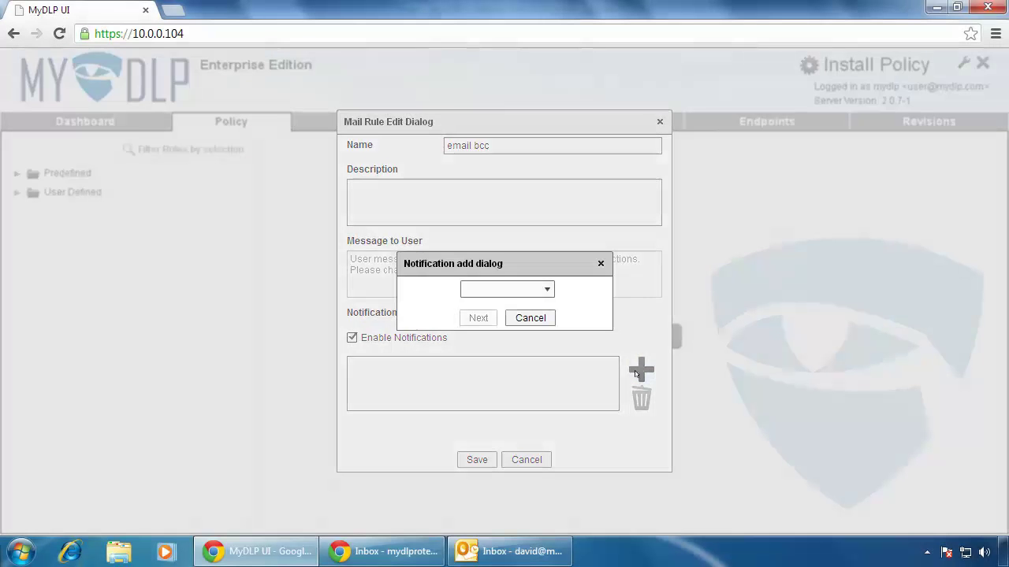
pyautogui.click(543, 291)
pyautogui.click(512, 306)
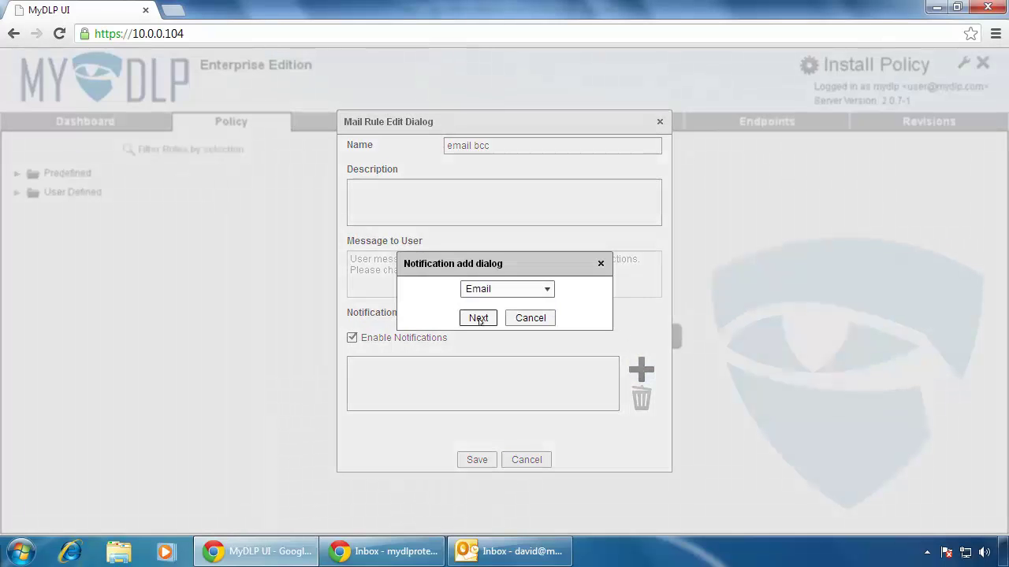
pyautogui.click(478, 318)
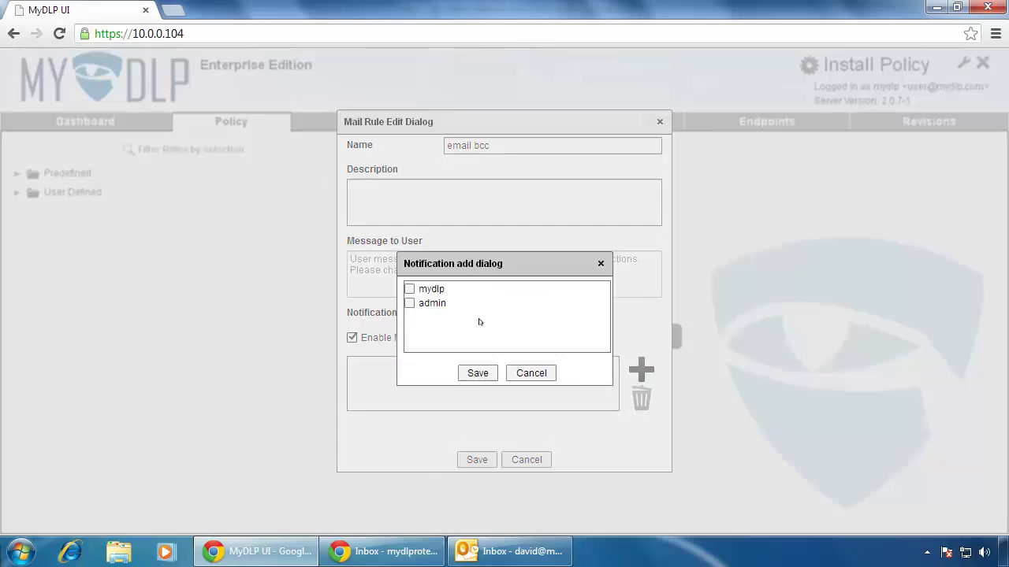
pyautogui.click(409, 304)
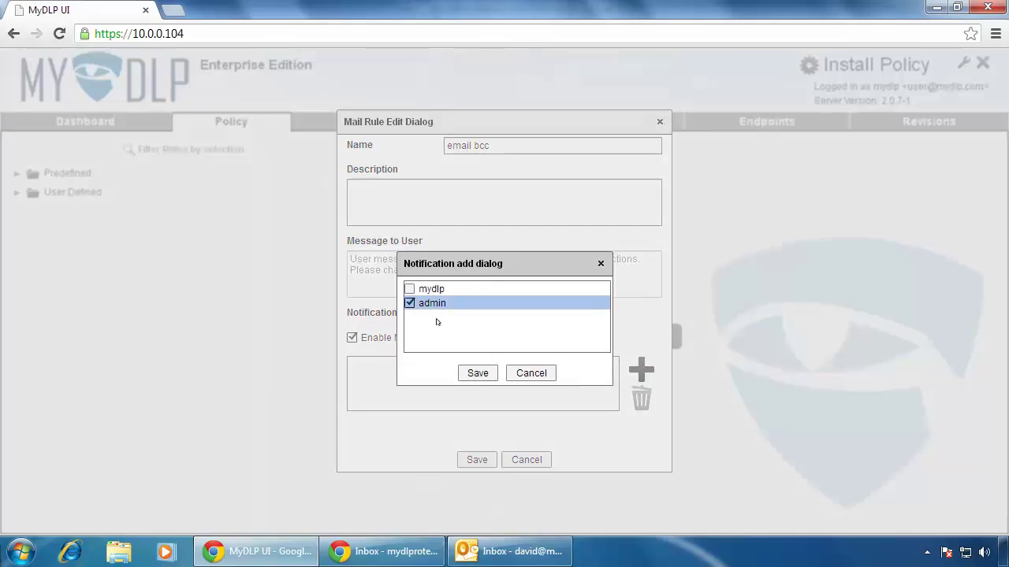
pyautogui.click(467, 373)
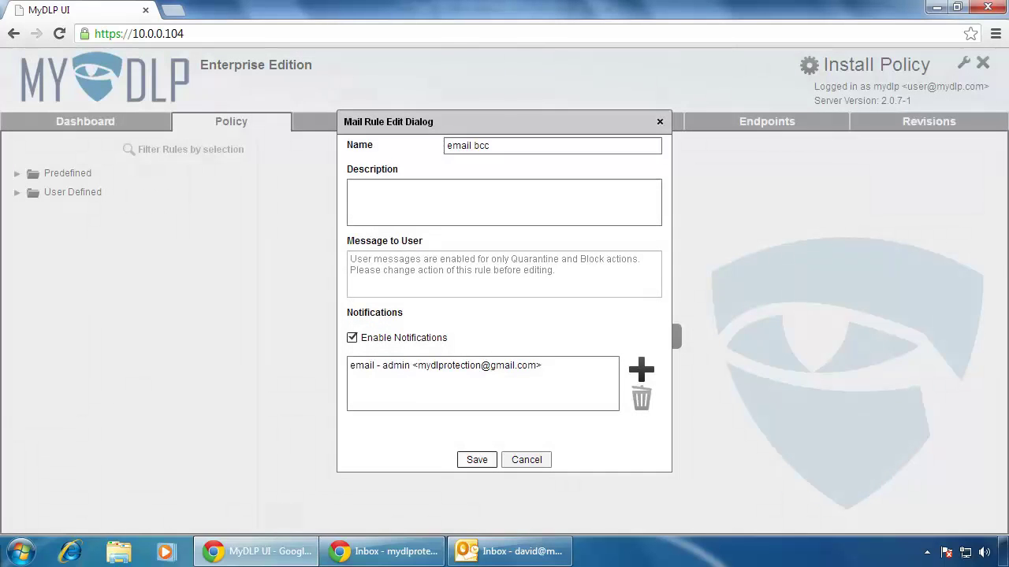
# Save the email bcc rule and set its source to All Sources
pyautogui.click(477, 460)
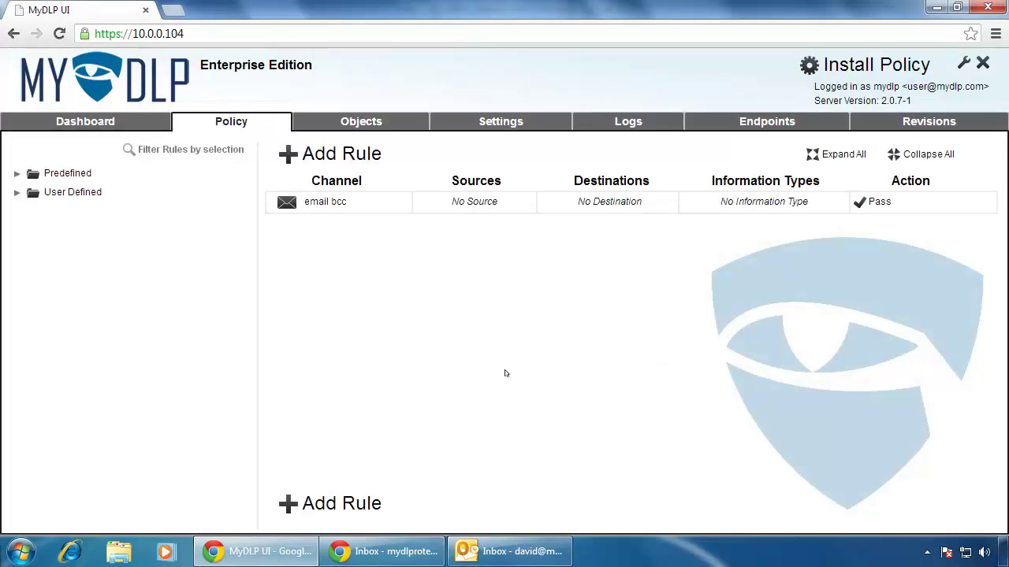
pyautogui.click(463, 200)
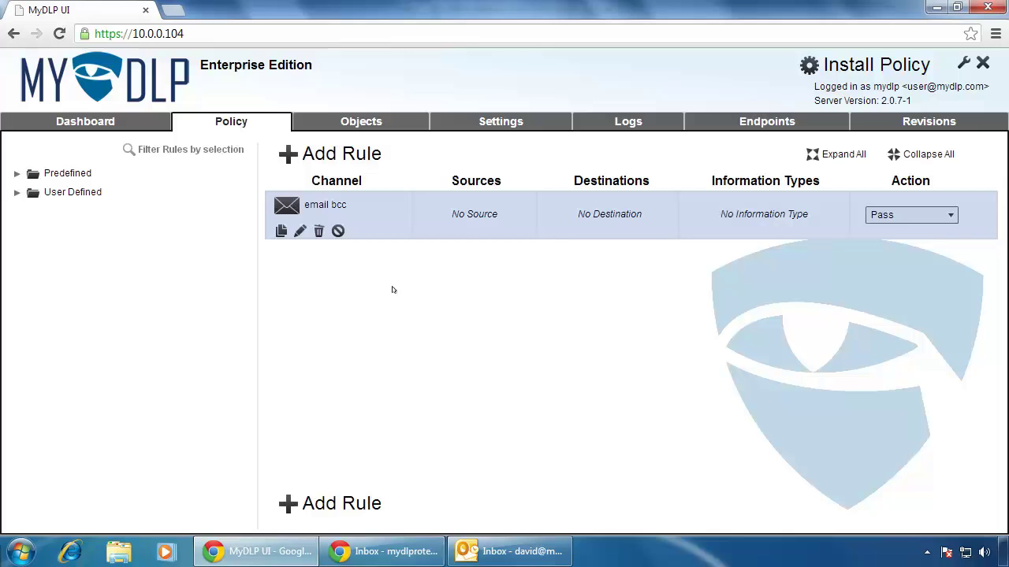
pyautogui.click(16, 173)
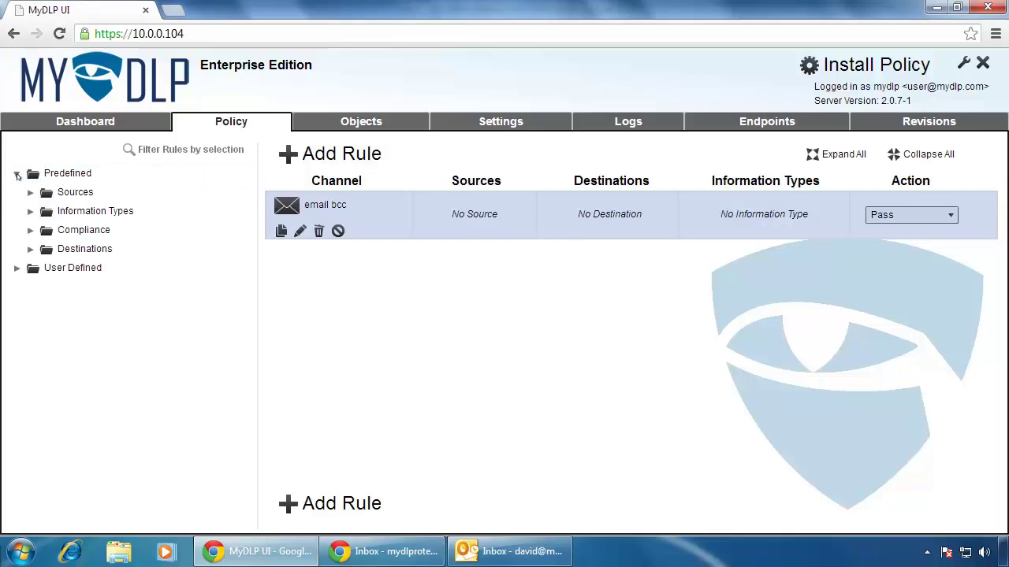
pyautogui.click(28, 193)
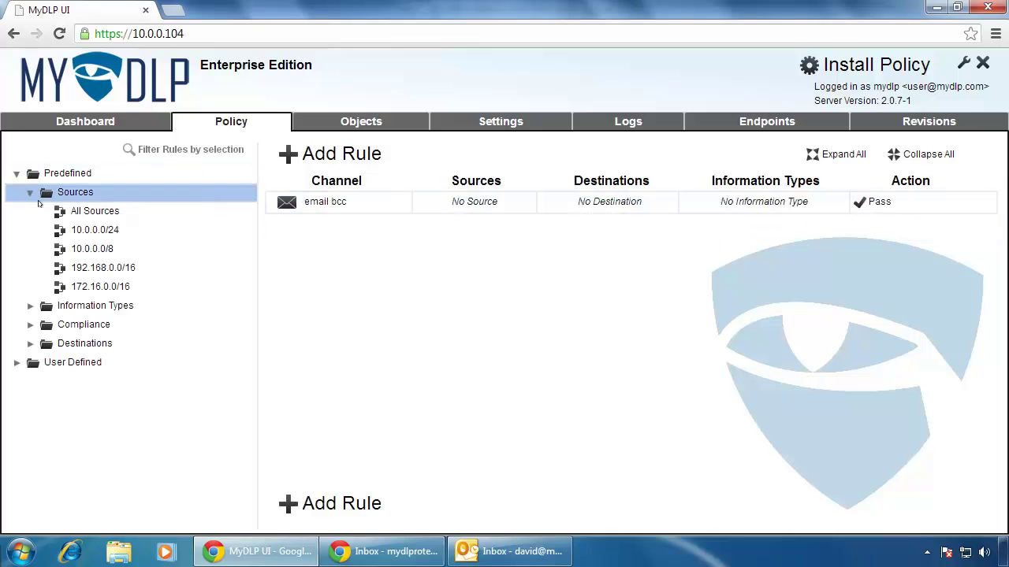
pyautogui.click(78, 211)
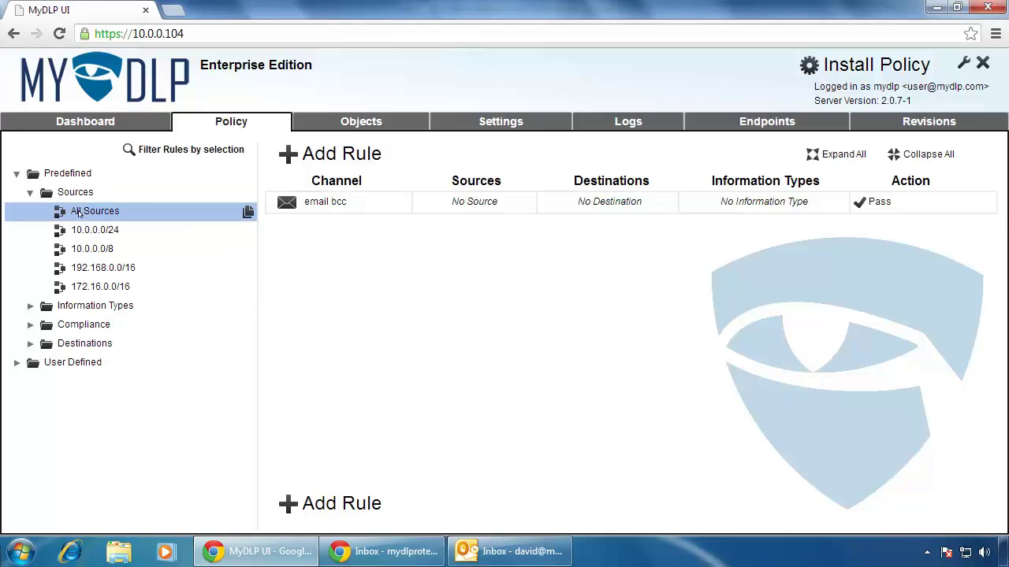
pyautogui.moveTo(76, 211); pyautogui.dragTo(503, 204)
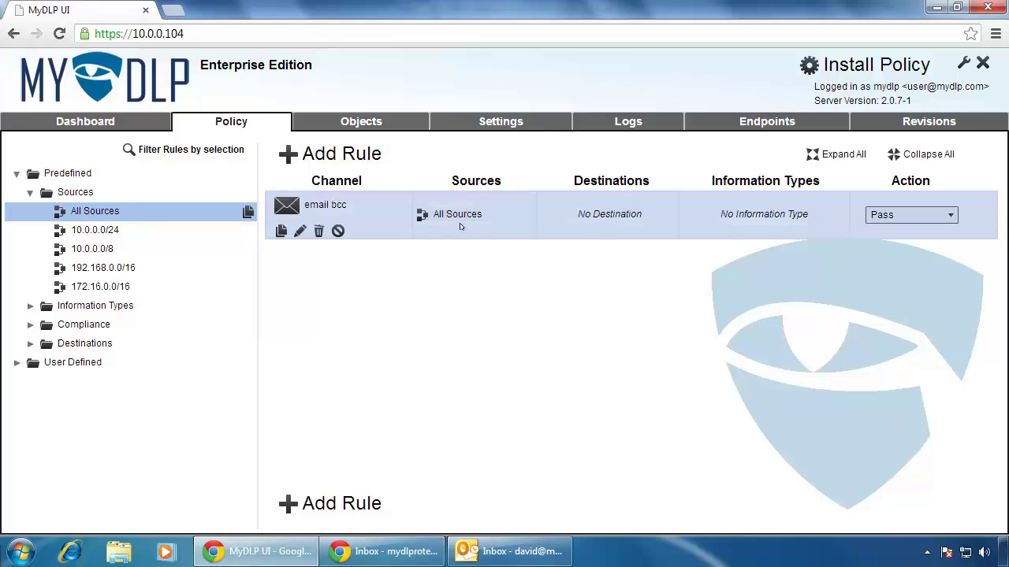
pyautogui.click(135, 365)
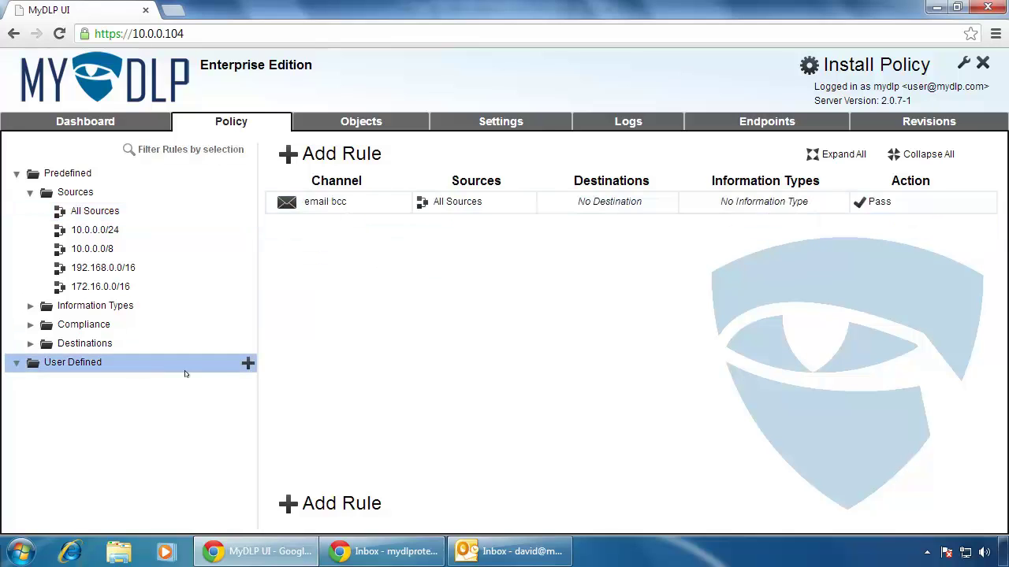
pyautogui.click(247, 364)
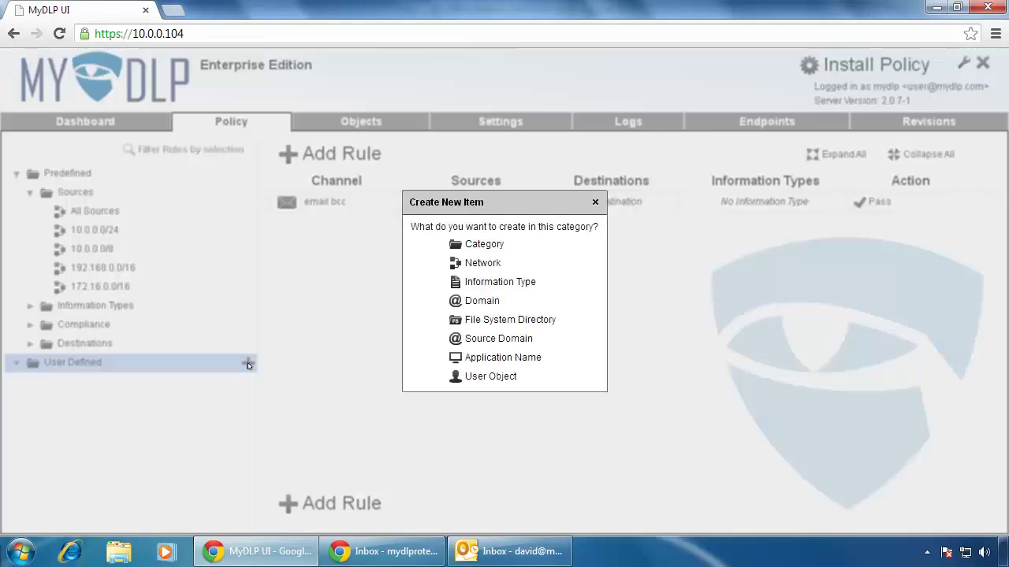
pyautogui.click(467, 376)
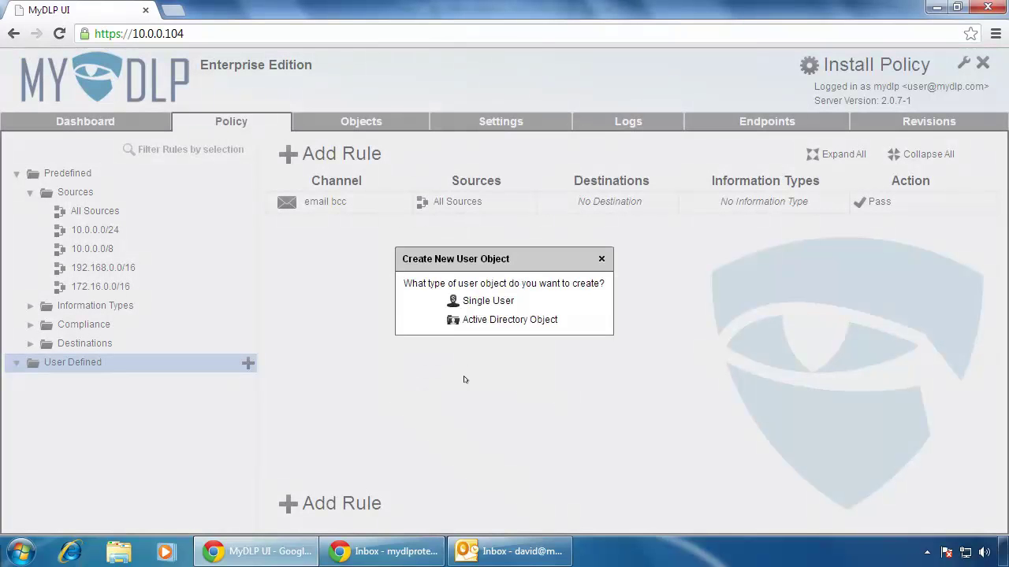
pyautogui.click(488, 301)
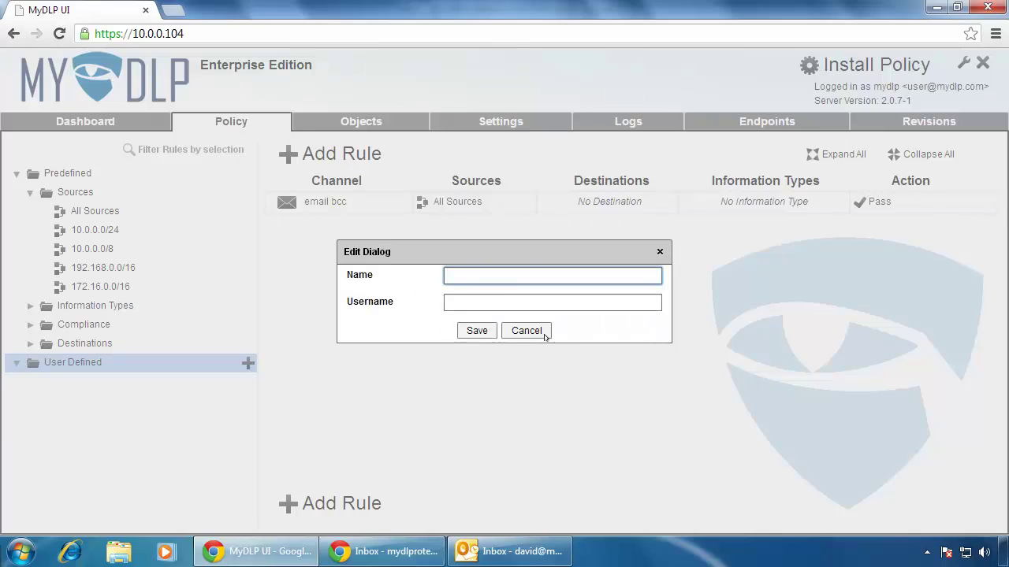
pyautogui.click(484, 551)
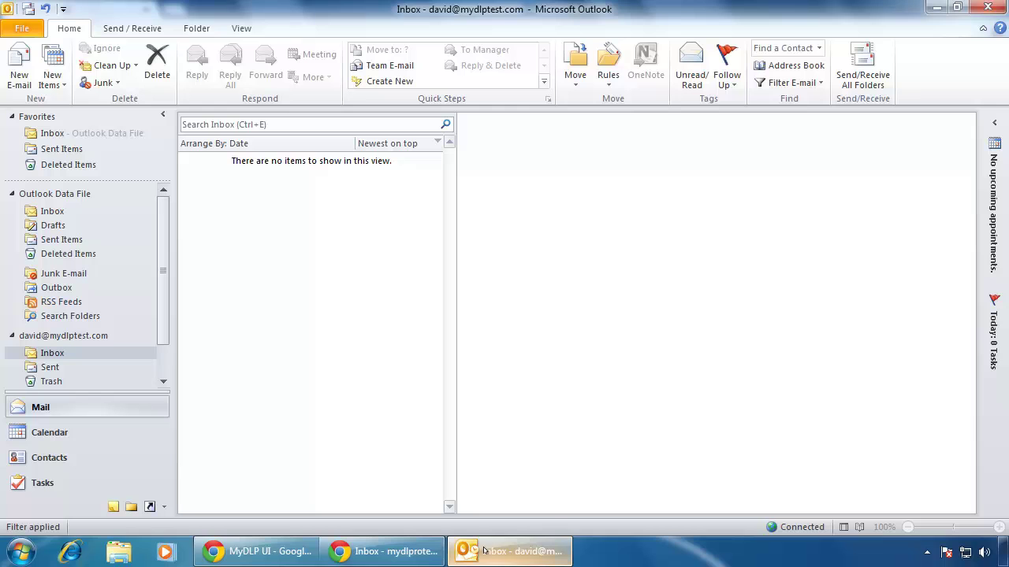
pyautogui.click(16, 29)
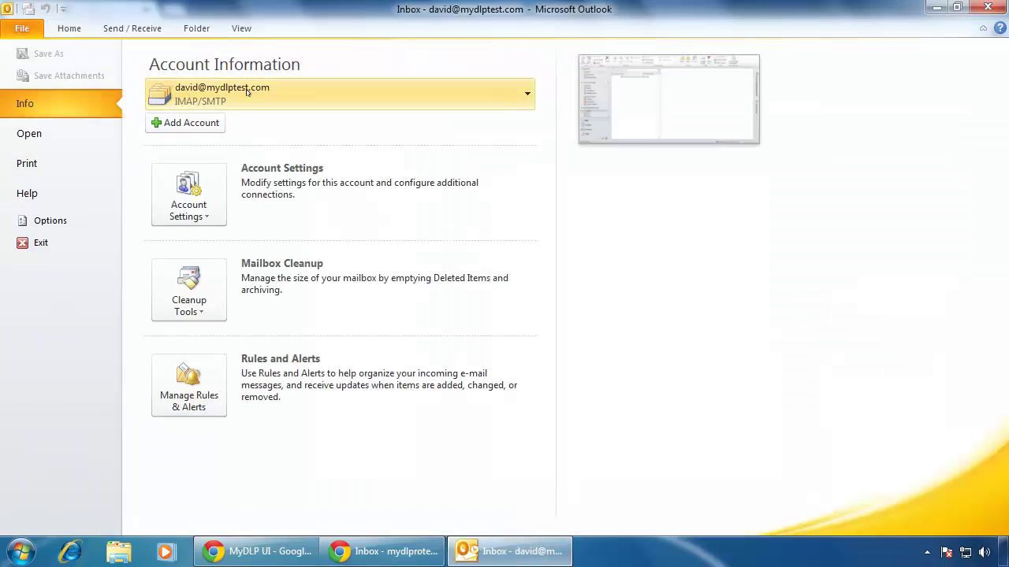
# Save a single-user object with the user's name and e-mail username, and make it the rule's source
pyautogui.click(504, 549)
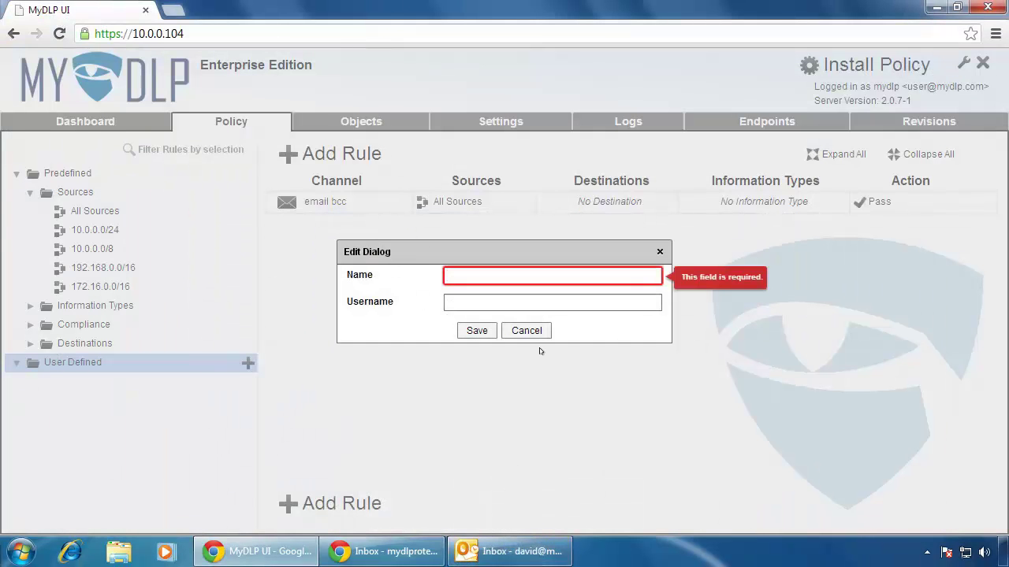
pyautogui.write('da')
pyautogui.press('Tab')
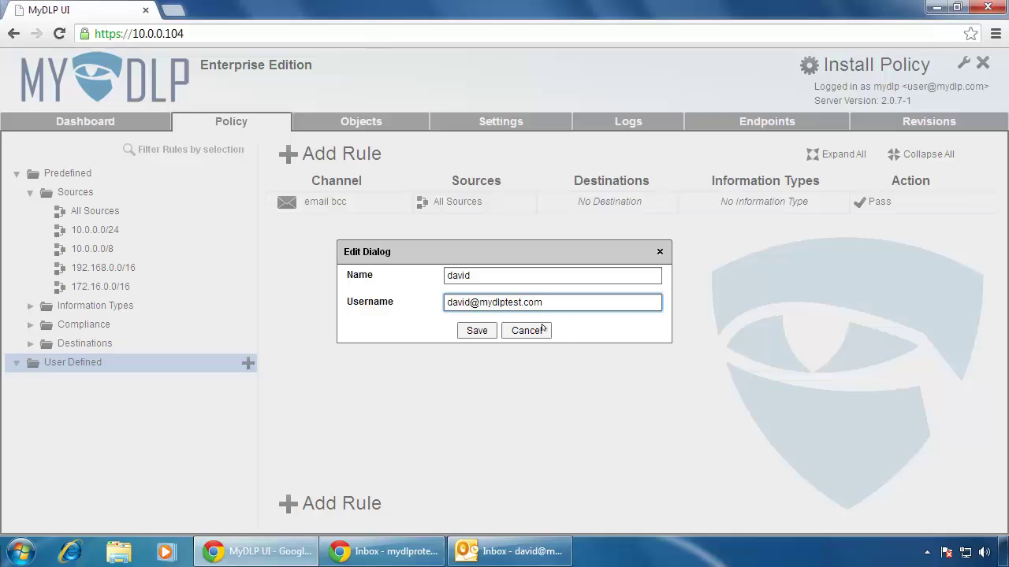
pyautogui.click(478, 331)
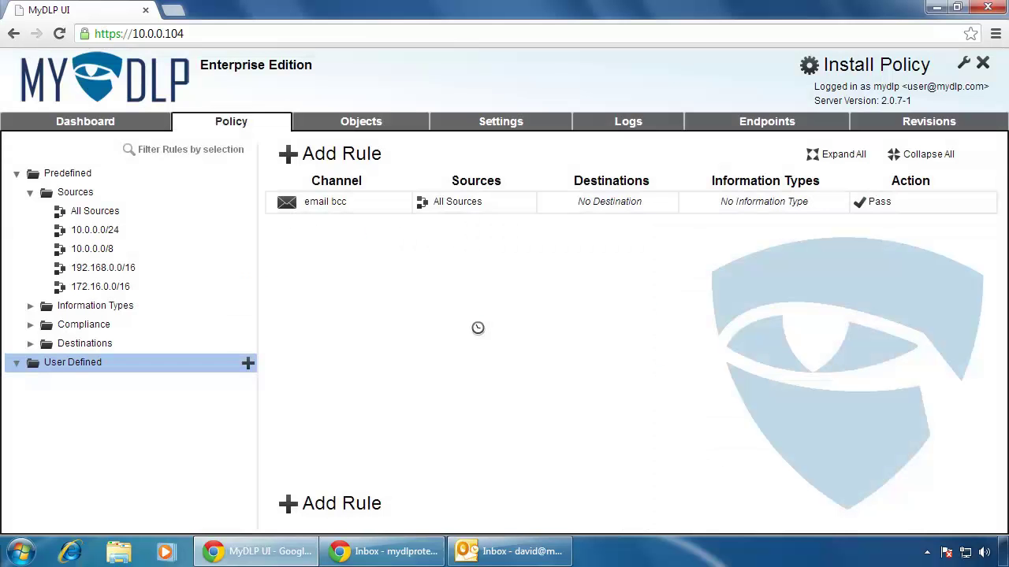
pyautogui.click(100, 383)
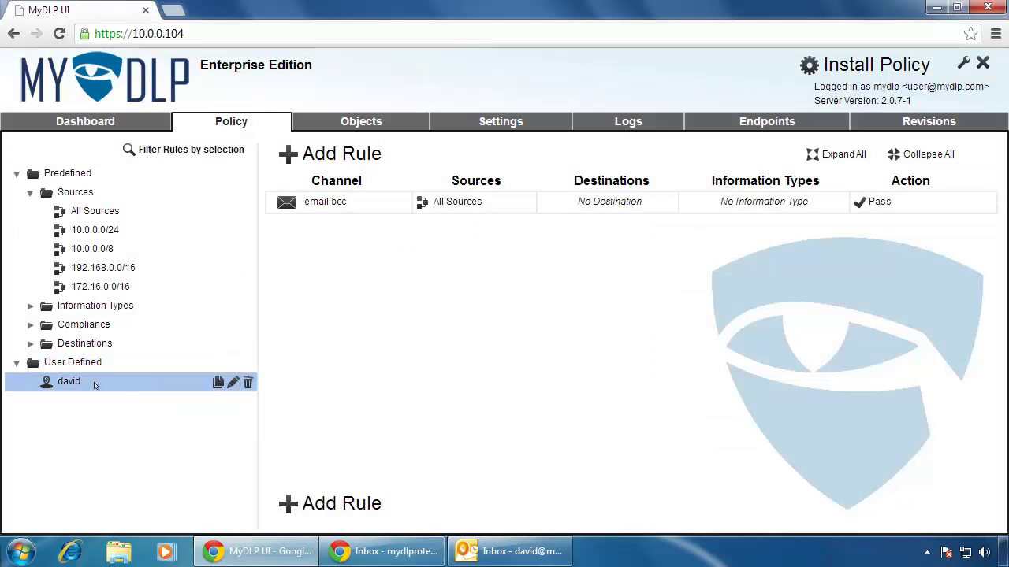
pyautogui.moveTo(95, 384); pyautogui.dragTo(493, 199)
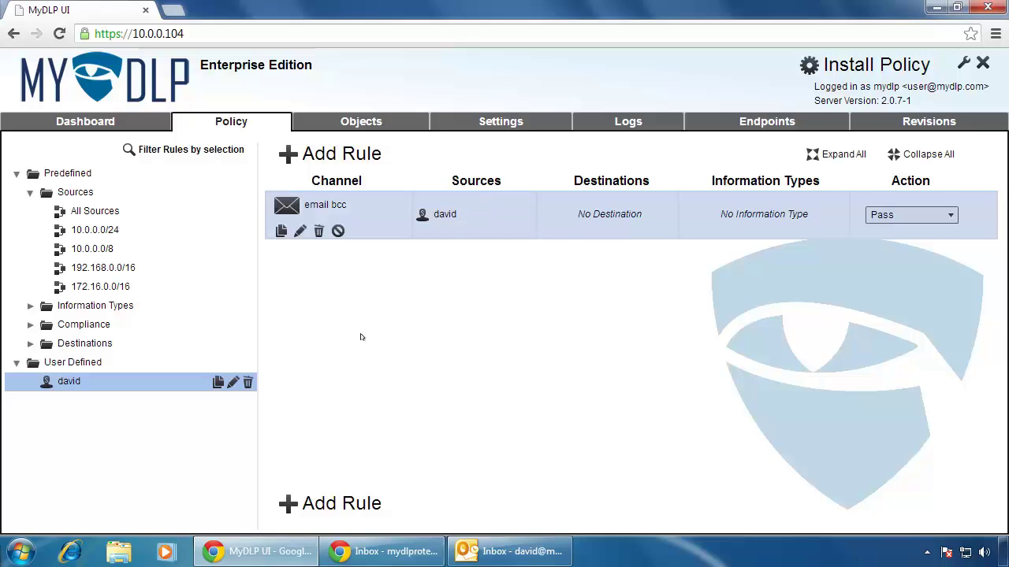
# Drag Mail has external BCC from Destinations > E-Mail Misc onto the rule's Destinations
pyautogui.click(32, 344)
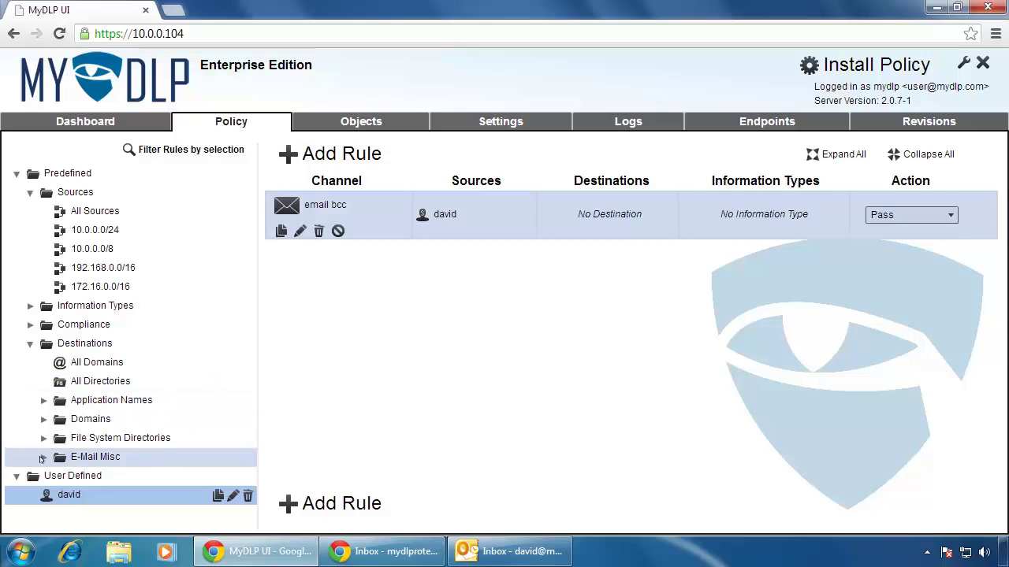
pyautogui.click(43, 457)
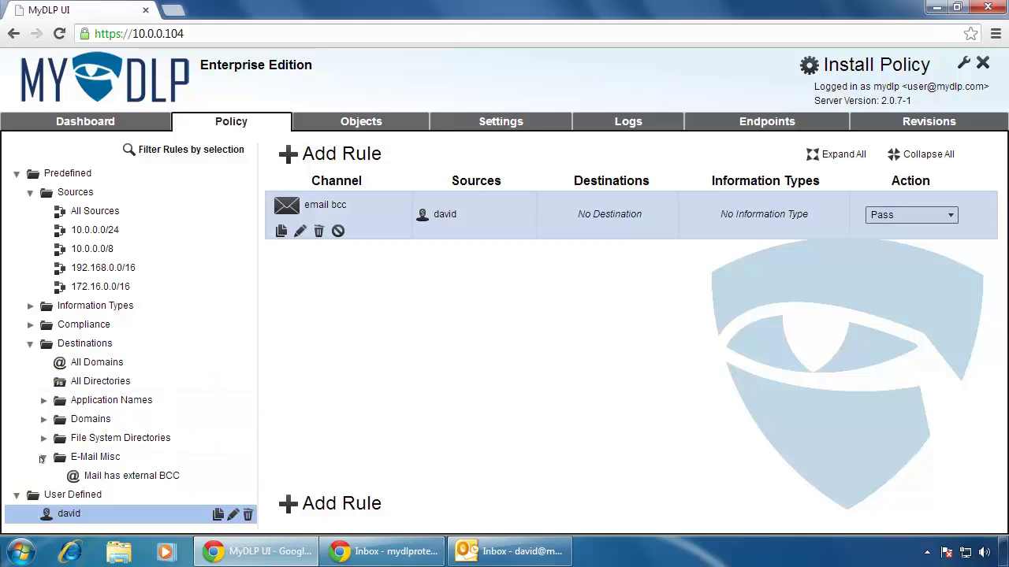
pyautogui.click(97, 460)
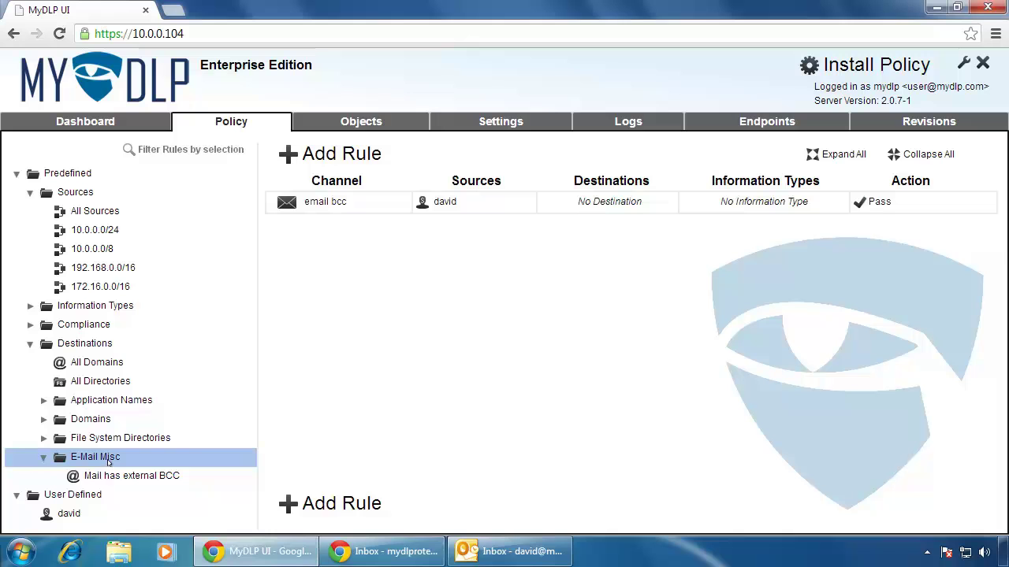
pyautogui.click(98, 475)
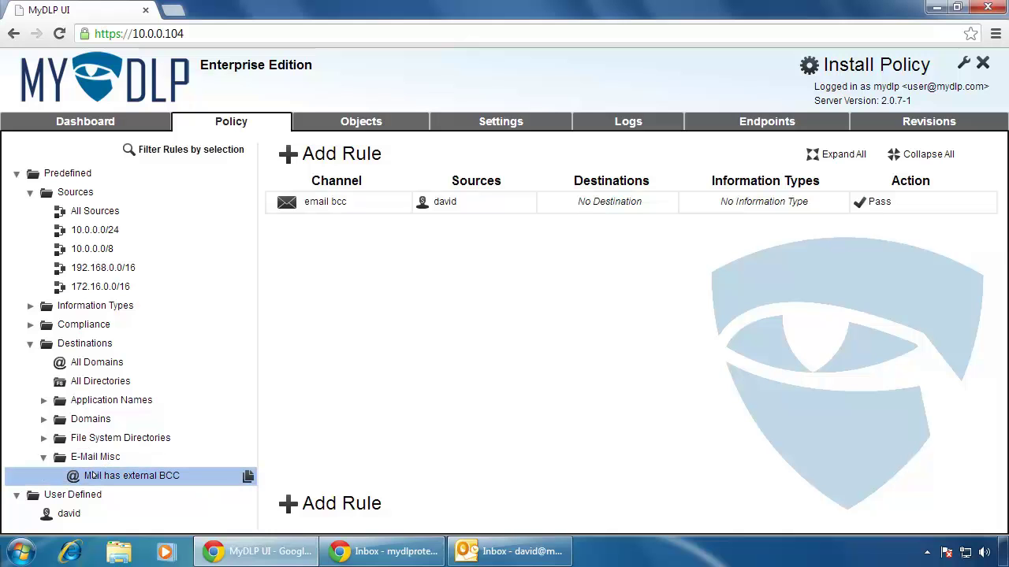
pyautogui.moveTo(131, 476); pyautogui.dragTo(635, 222)
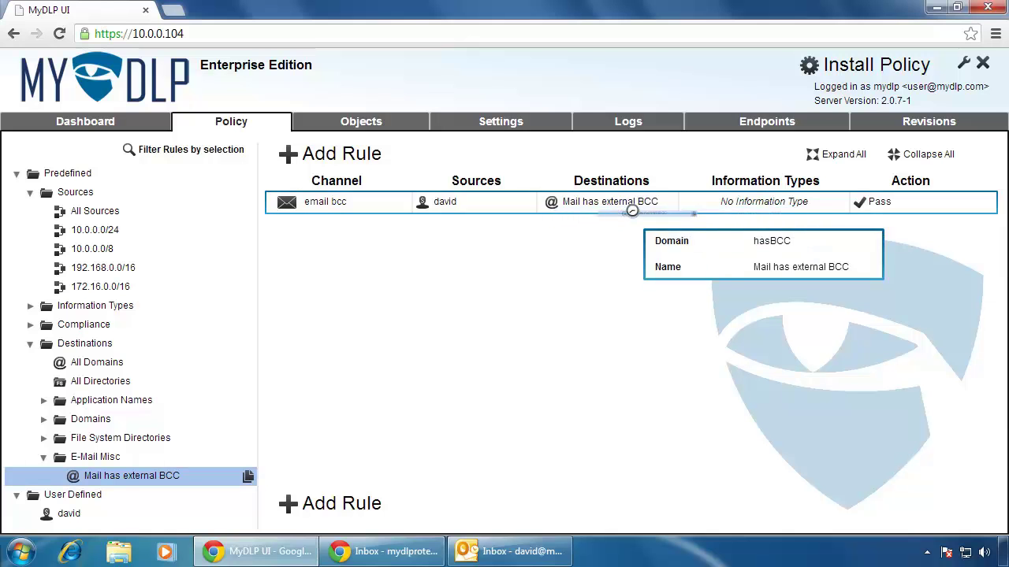
pyautogui.moveTo(635, 223); pyautogui.dragTo(632, 210)
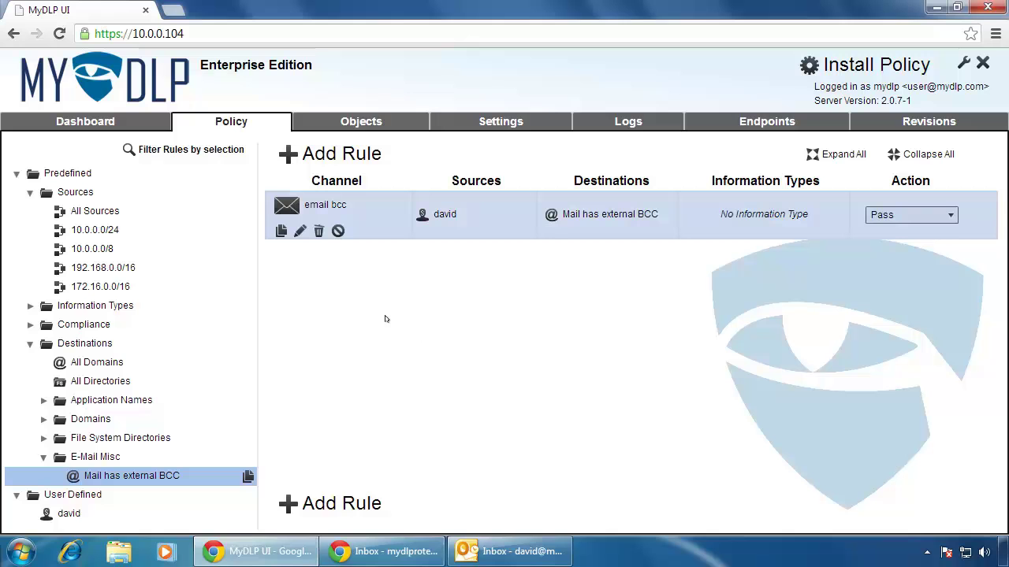
# Set the rule's information type to All Matcher, then replace it with Credit Card Numbers
pyautogui.click(30, 306)
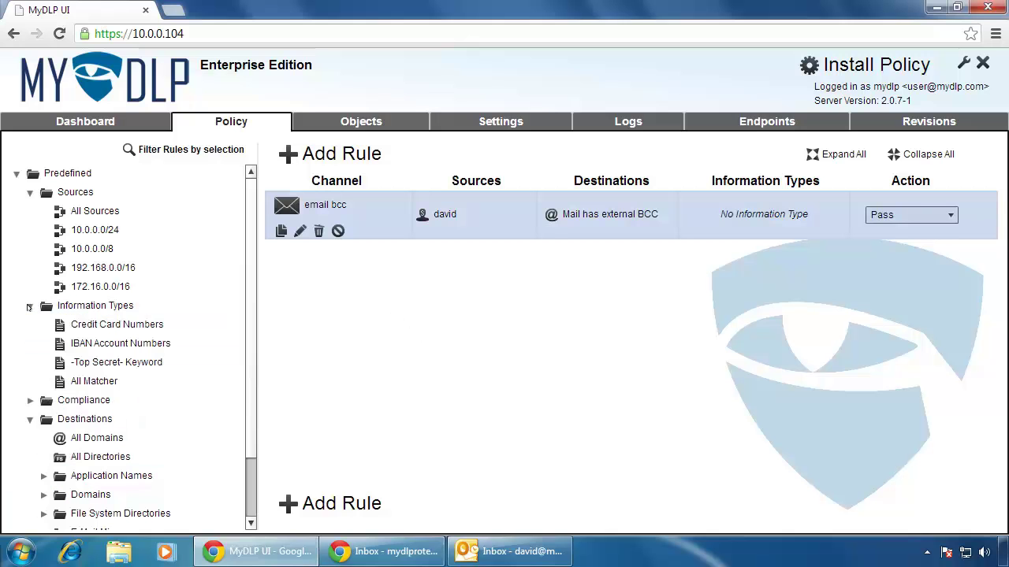
pyautogui.click(75, 384)
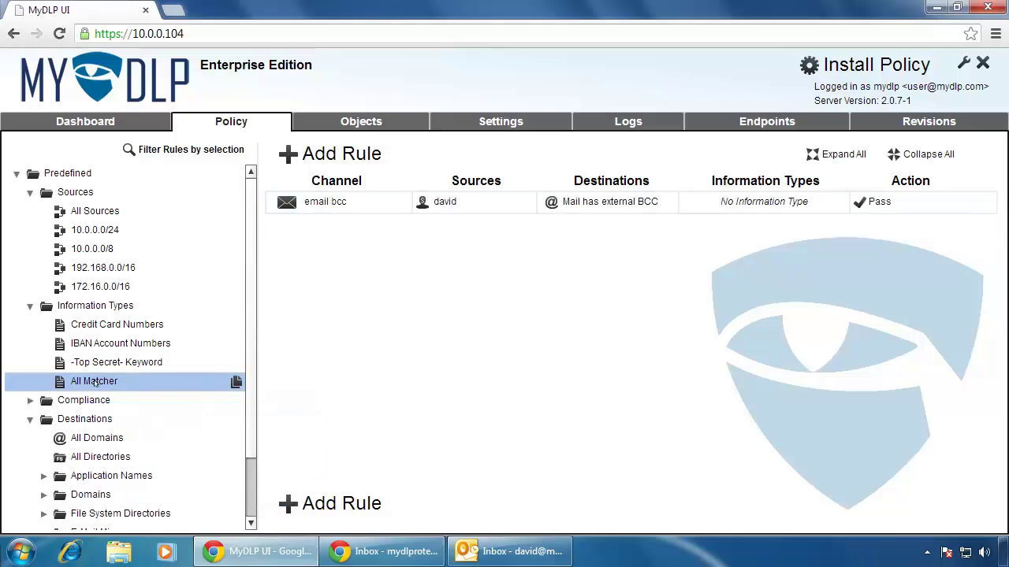
pyautogui.moveTo(94, 383)
pyautogui.mouseDown()
pyautogui.moveTo(211, 386)
pyautogui.moveTo(734, 202)
pyautogui.mouseUp()
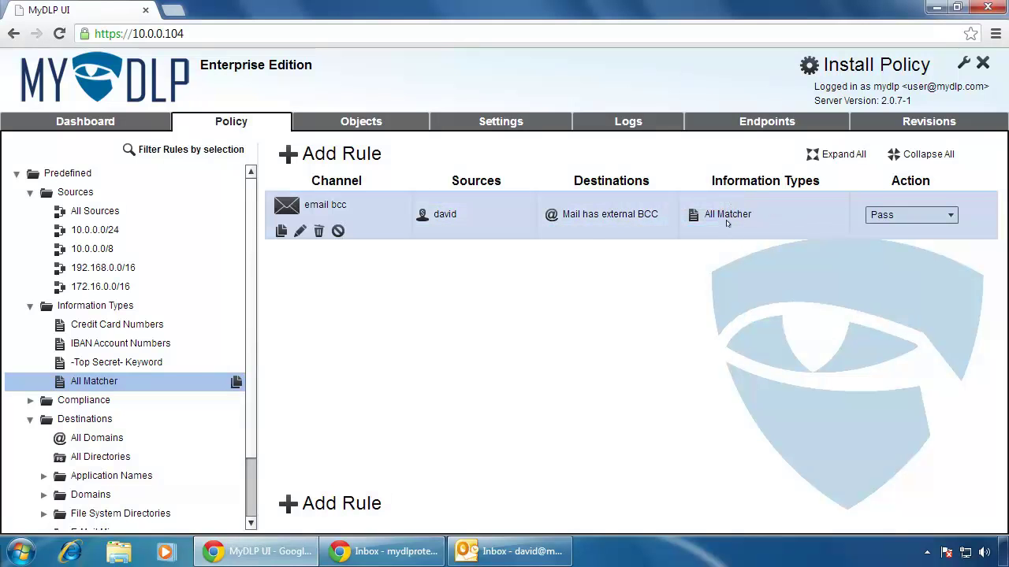
pyautogui.click(120, 329)
pyautogui.moveTo(118, 324); pyautogui.dragTo(774, 203)
pyautogui.click(775, 204)
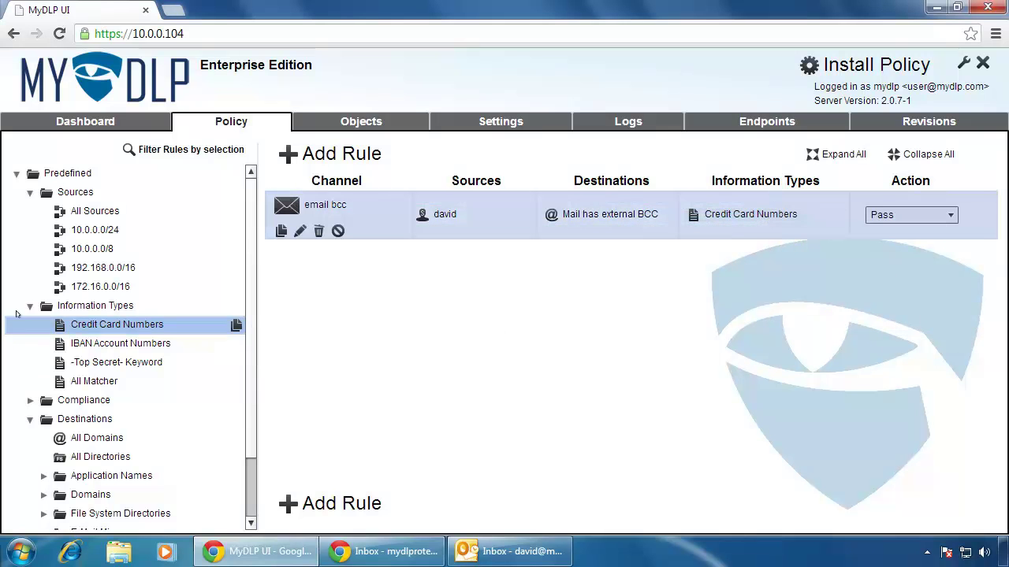
pyautogui.scroll(-1, 129, 332)
pyautogui.scroll(-1, 129, 333)
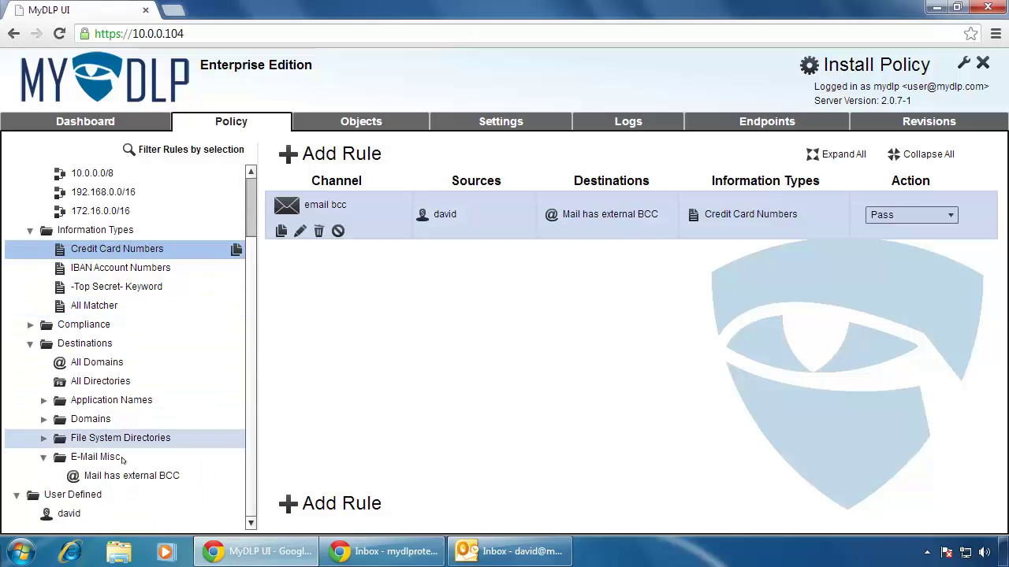
# Start a new user-defined information type using All Formats as its data format
pyautogui.click(236, 495)
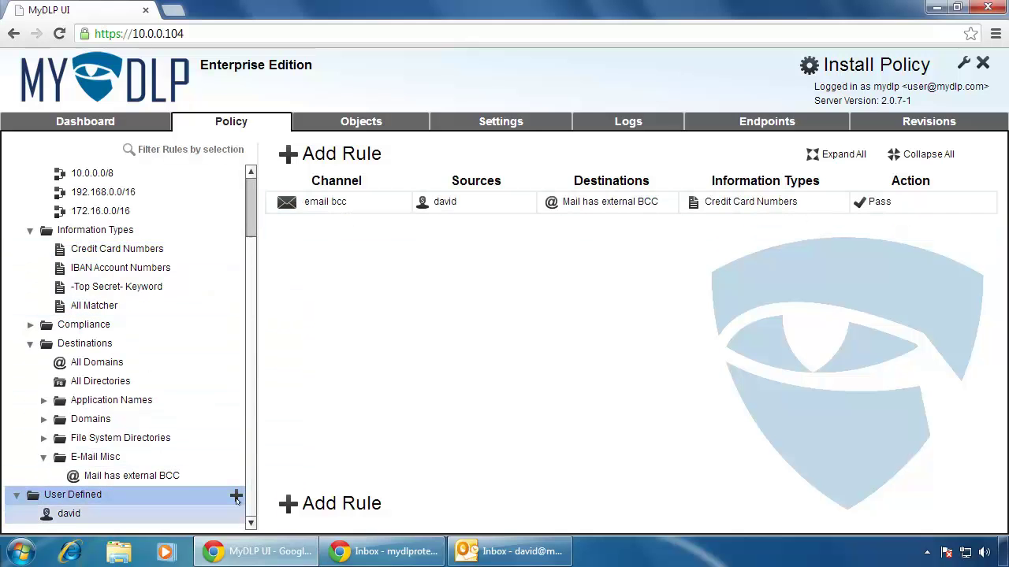
pyautogui.click(235, 497)
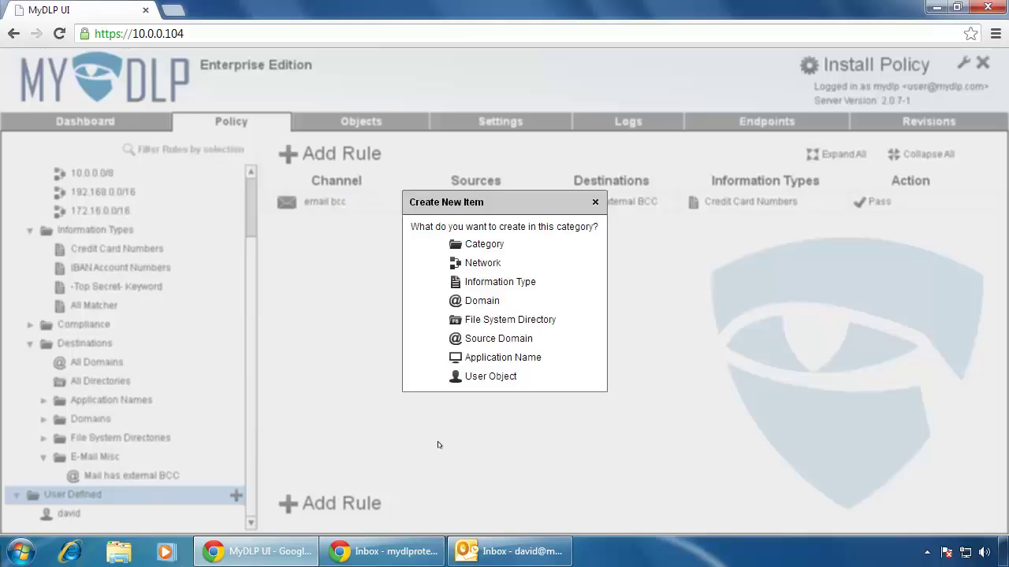
pyautogui.click(504, 282)
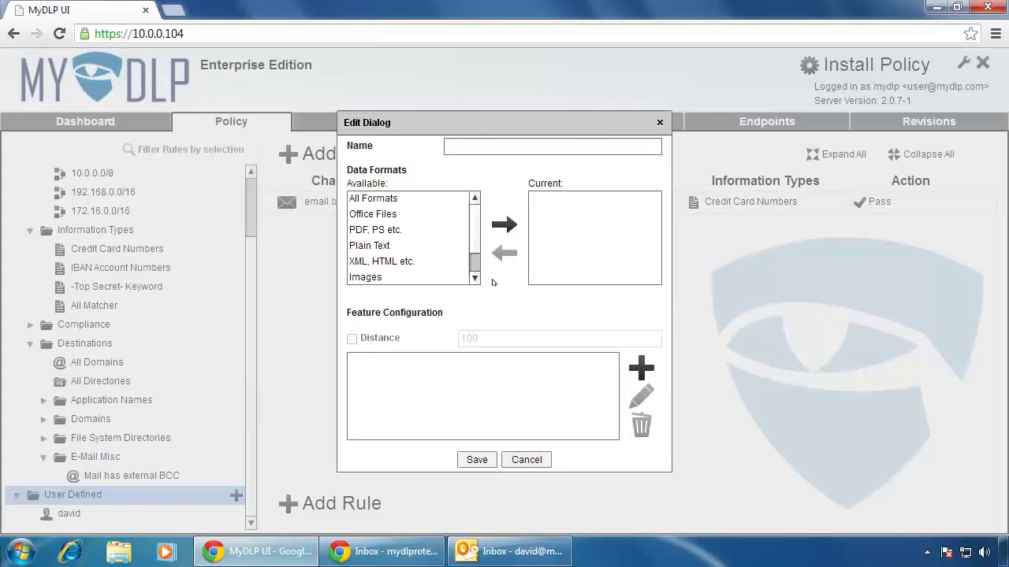
pyautogui.click(441, 199)
pyautogui.click(504, 224)
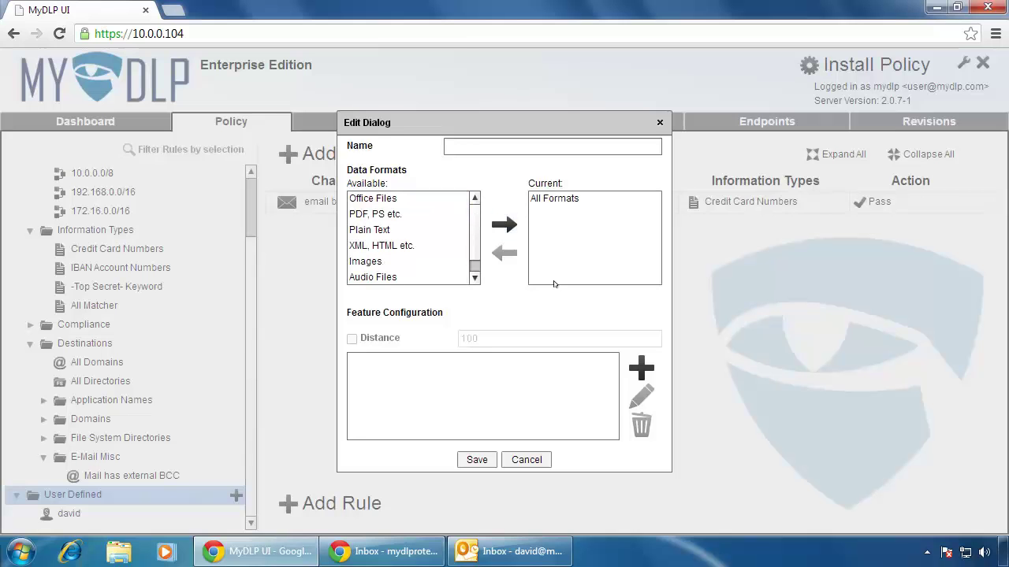
# Add an ABA Routing Number matcher with threshold 1
pyautogui.click(636, 366)
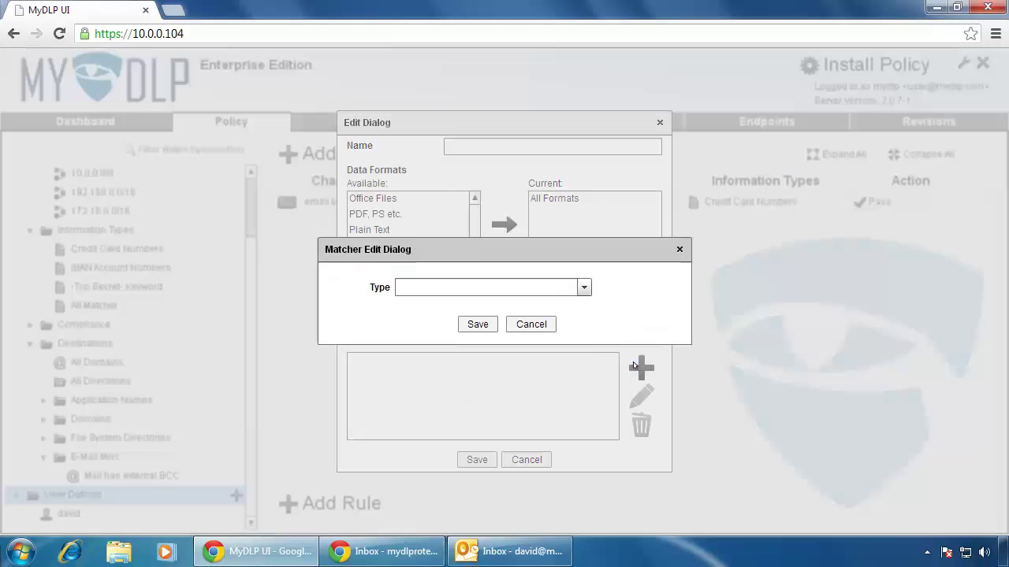
pyautogui.click(584, 286)
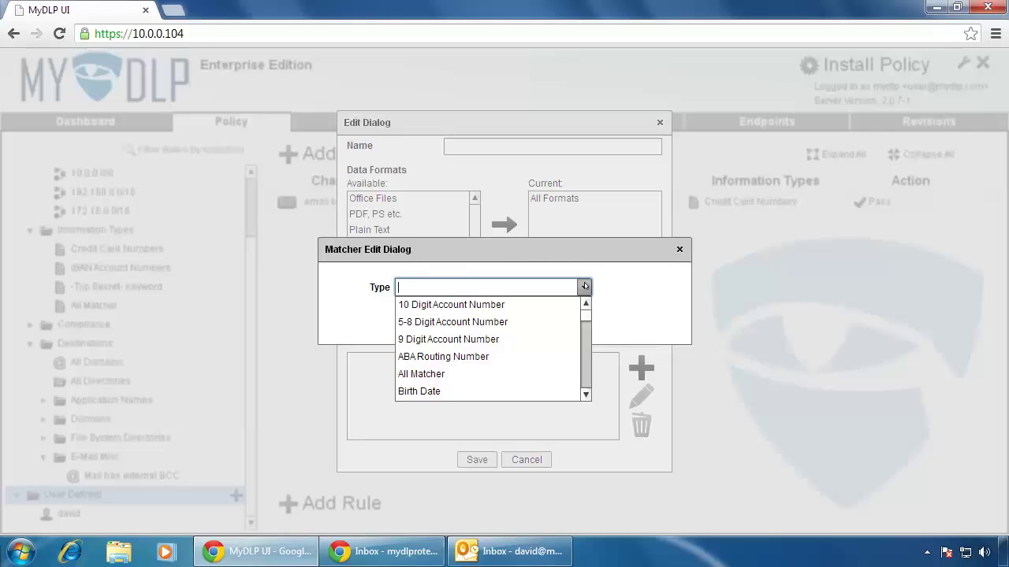
pyautogui.click(529, 360)
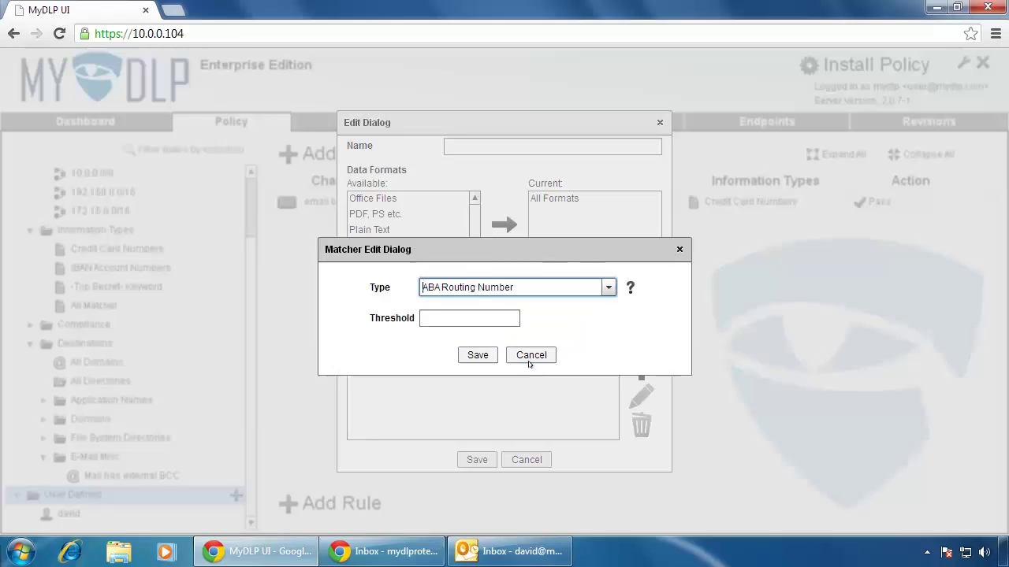
pyautogui.click(482, 322)
pyautogui.write('1')
pyautogui.click(476, 356)
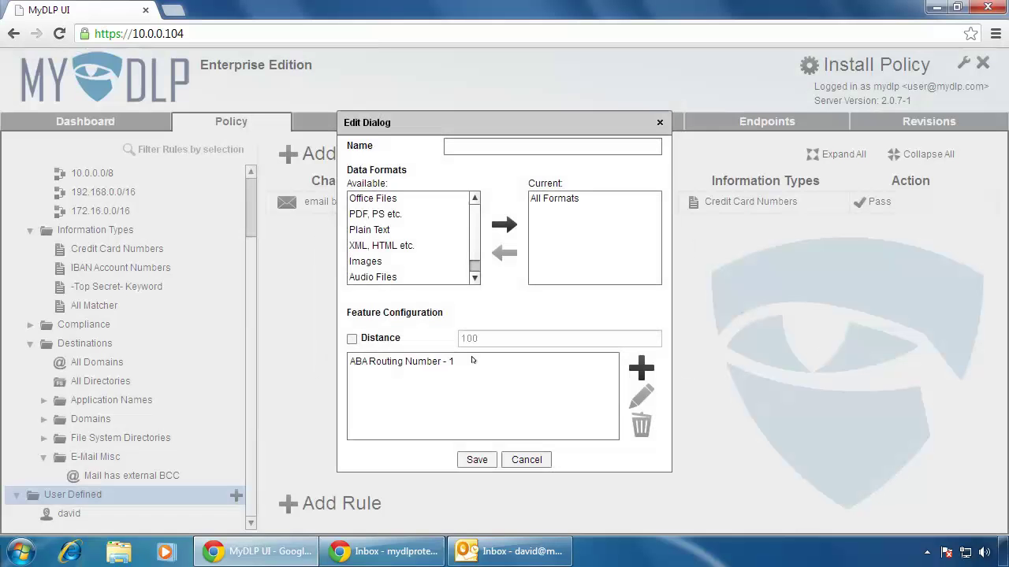
# Name the information type 'aba', save it, and select it in the list
pyautogui.click(480, 146)
pyautogui.write('ba')
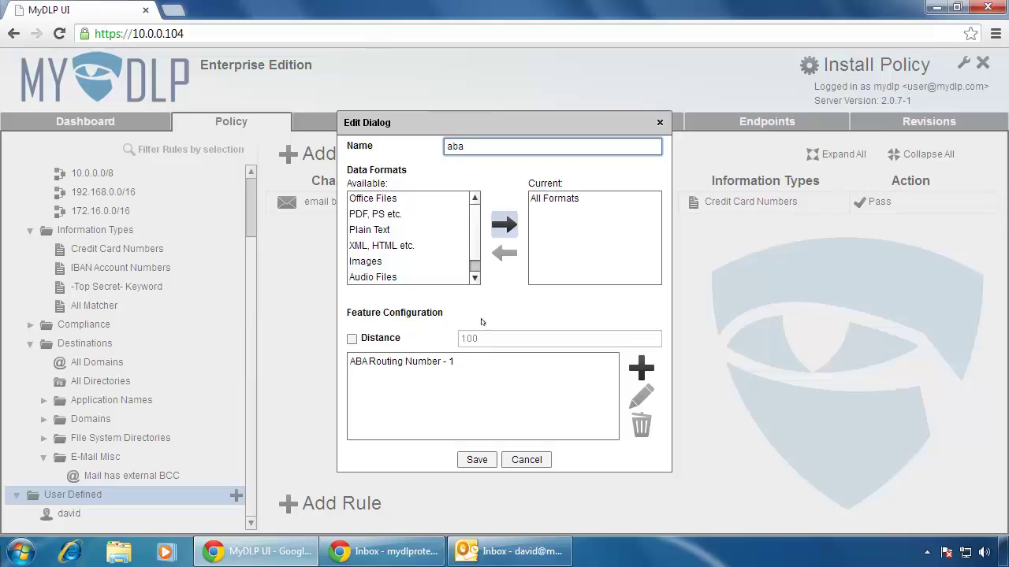
pyautogui.click(472, 458)
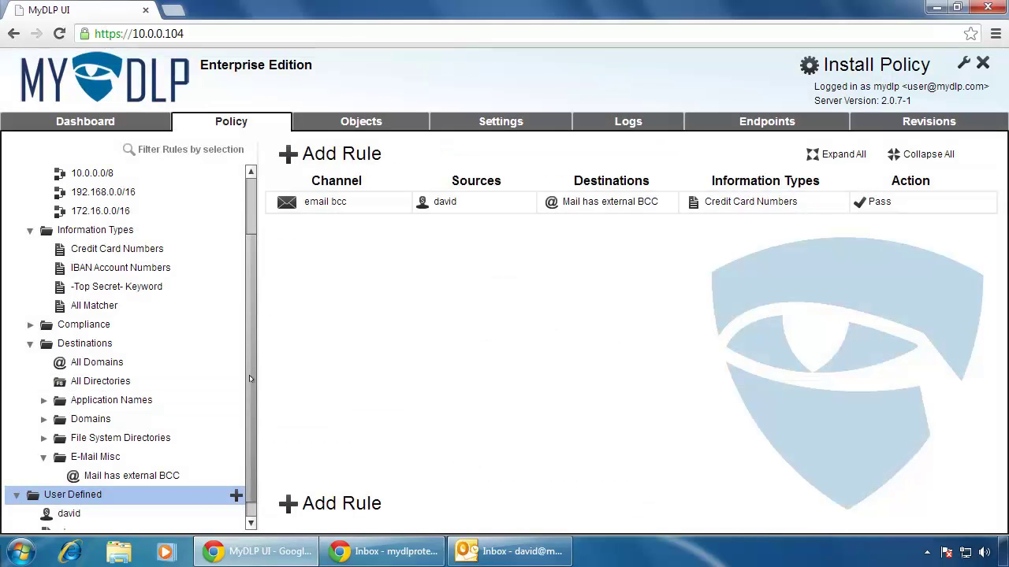
pyautogui.scroll(-1, 228, 402)
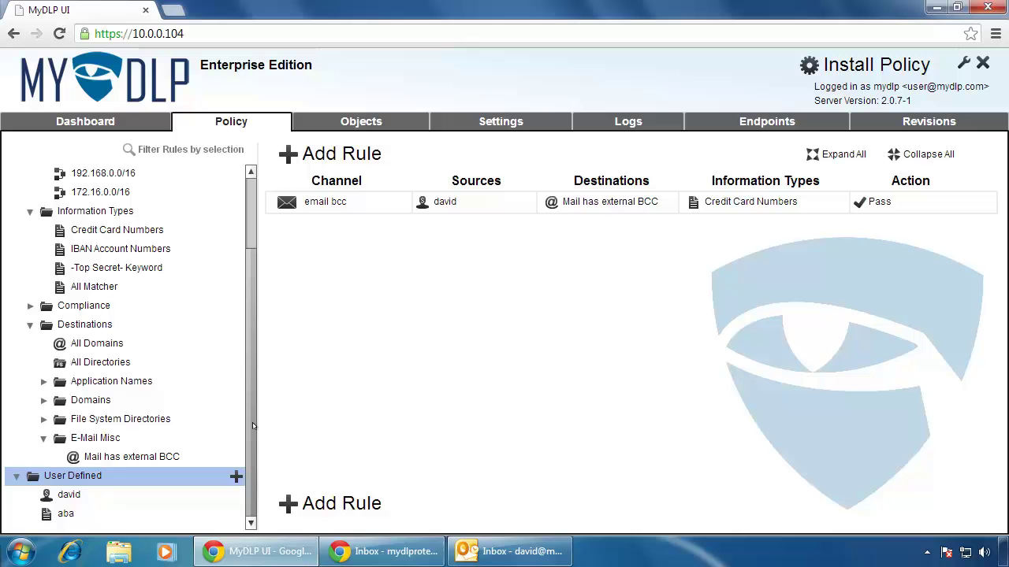
pyautogui.click(66, 516)
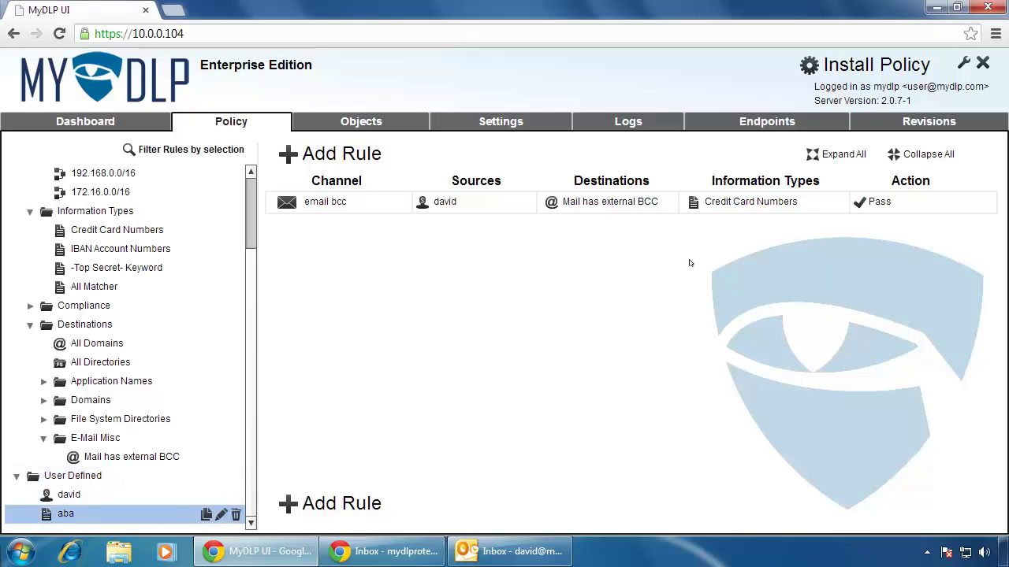
# Switch the email bcc rule's Action dropdown from Pass to Quarantine
pyautogui.click(896, 212)
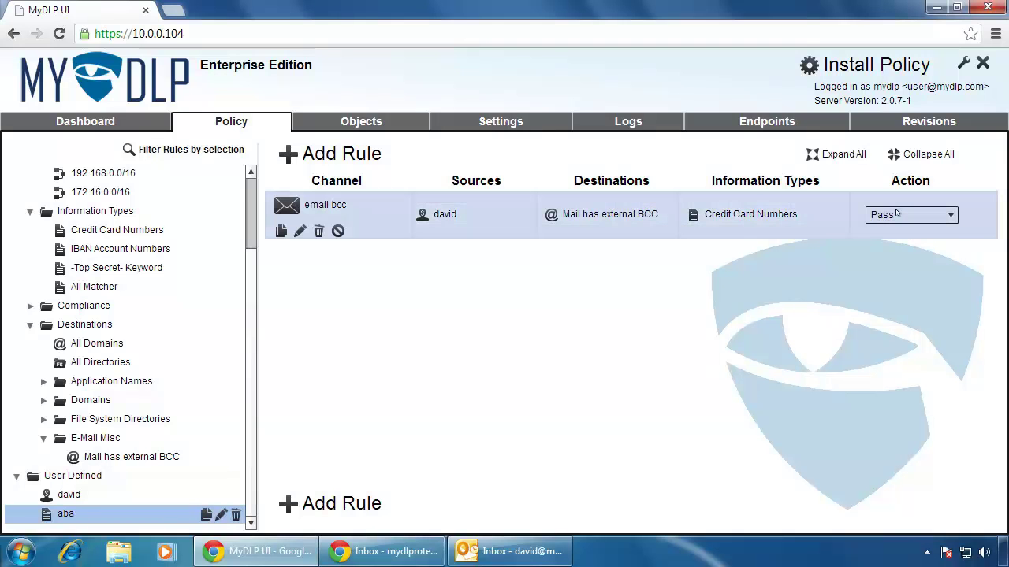
pyautogui.click(896, 216)
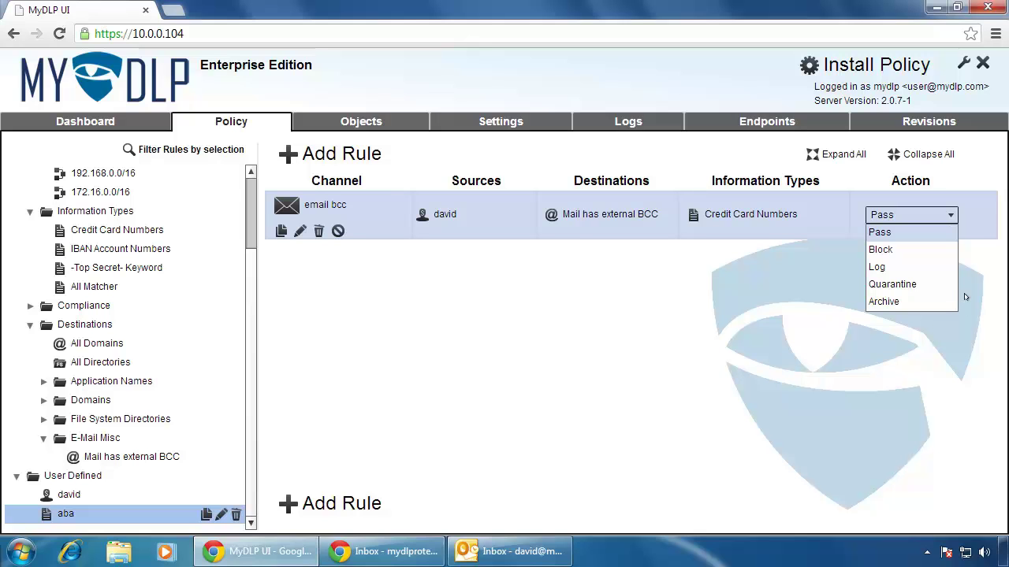
pyautogui.click(924, 288)
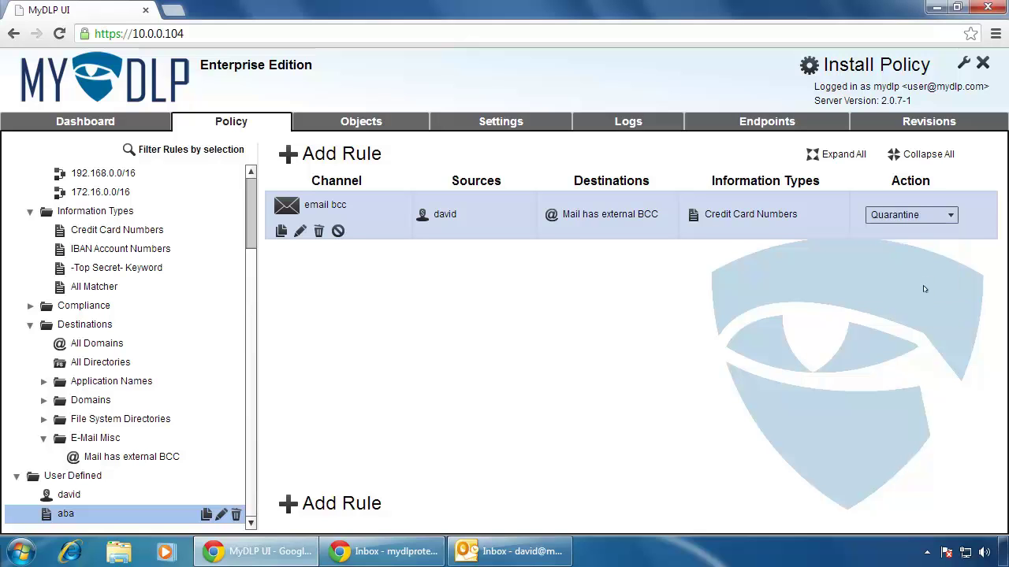
# Install the policy, close the confirmation, and show the Windows desktop
pyautogui.click(835, 64)
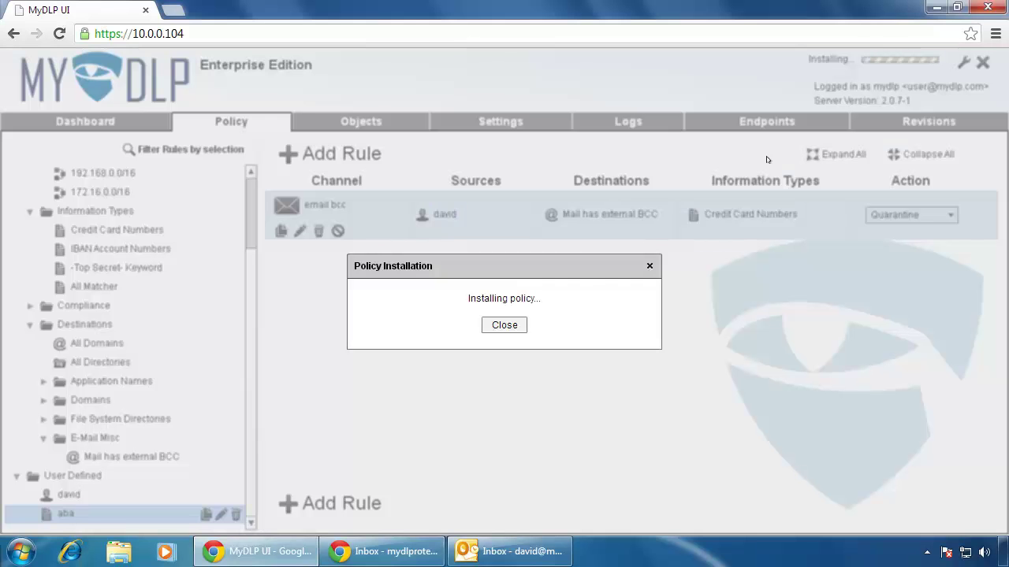
pyautogui.click(520, 325)
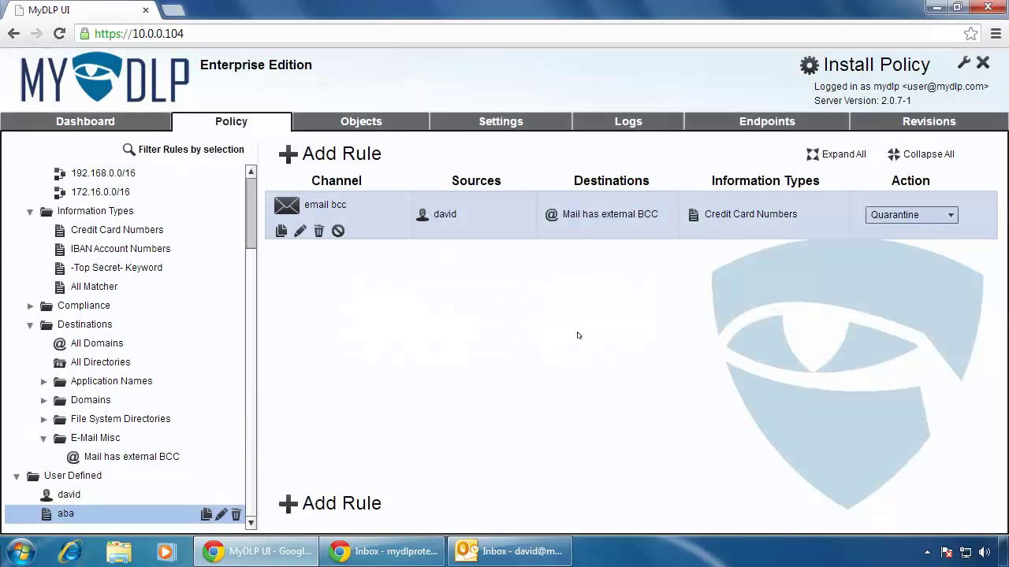
pyautogui.press('super+d')
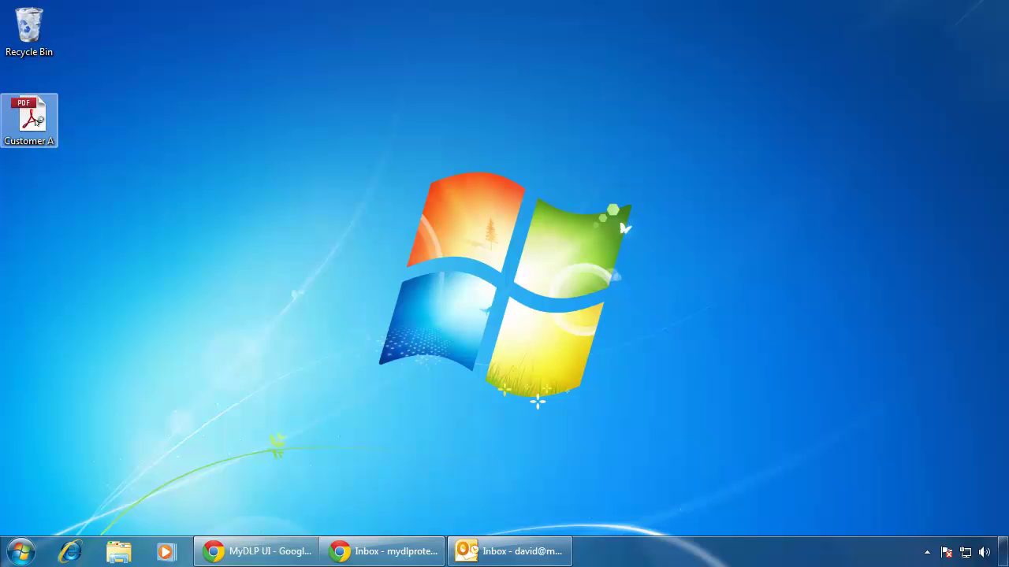
# Open Customer A.pdf in Adobe Reader, review its credit card number table, then close it
pyautogui.doubleClick(29, 117)
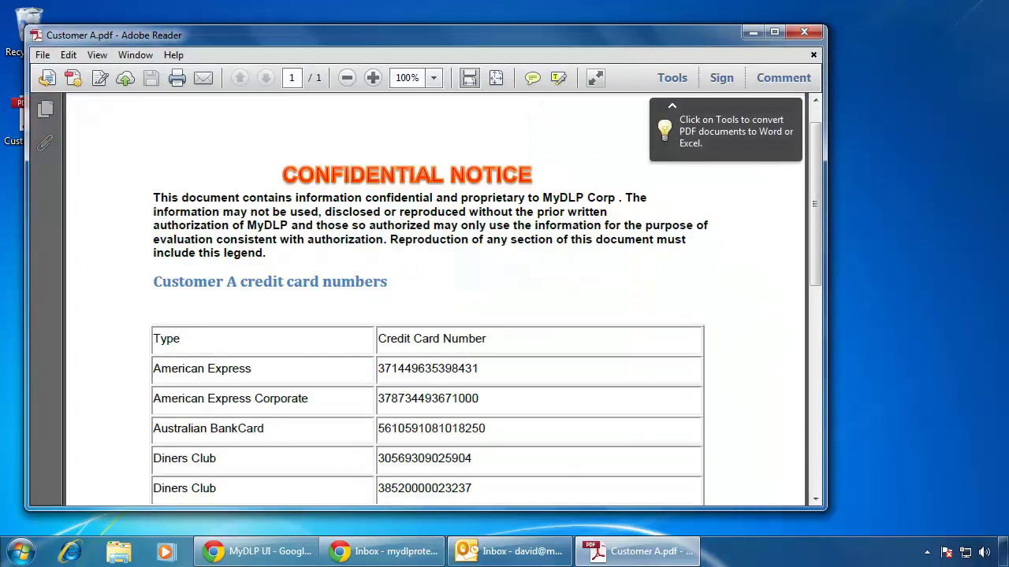
pyautogui.scroll(-2, 631, 236)
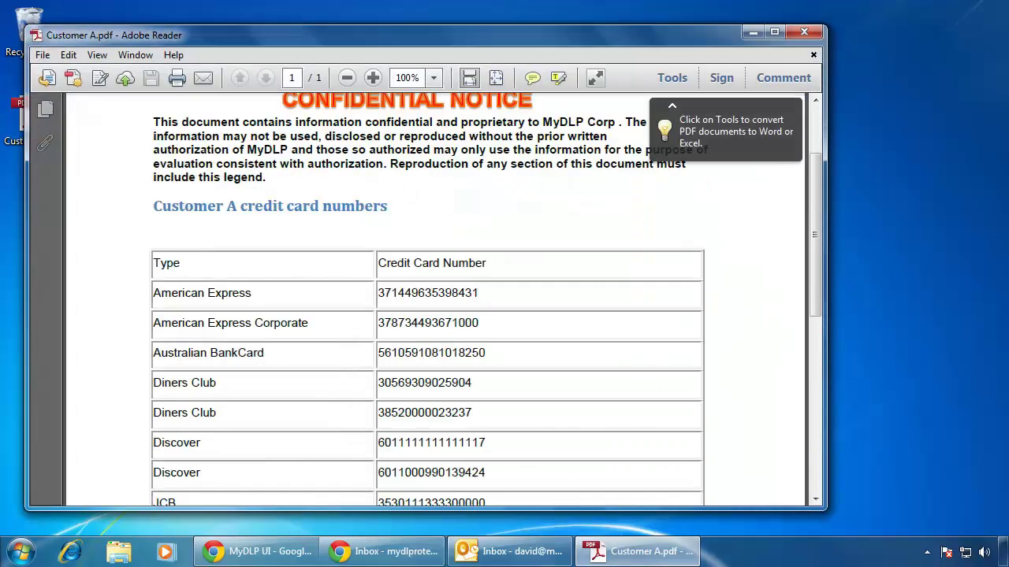
pyautogui.moveTo(152, 206); pyautogui.dragTo(387, 206)
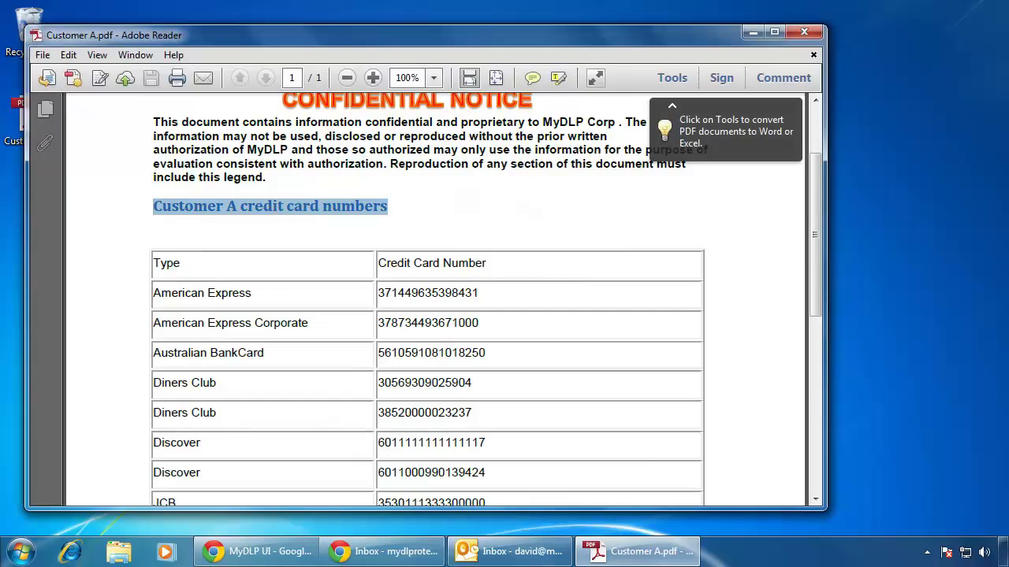
pyautogui.click(388, 206)
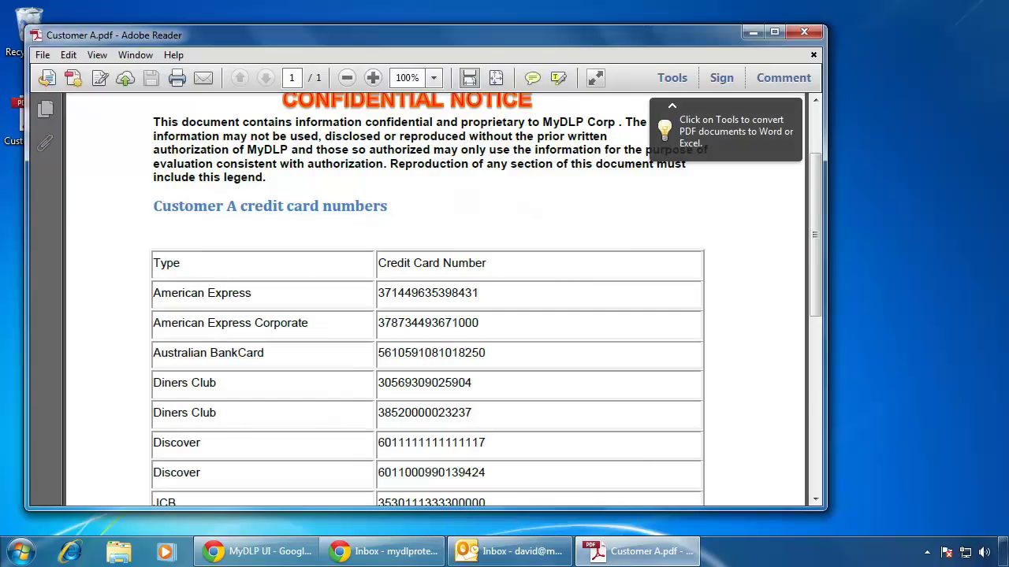
pyautogui.click(803, 33)
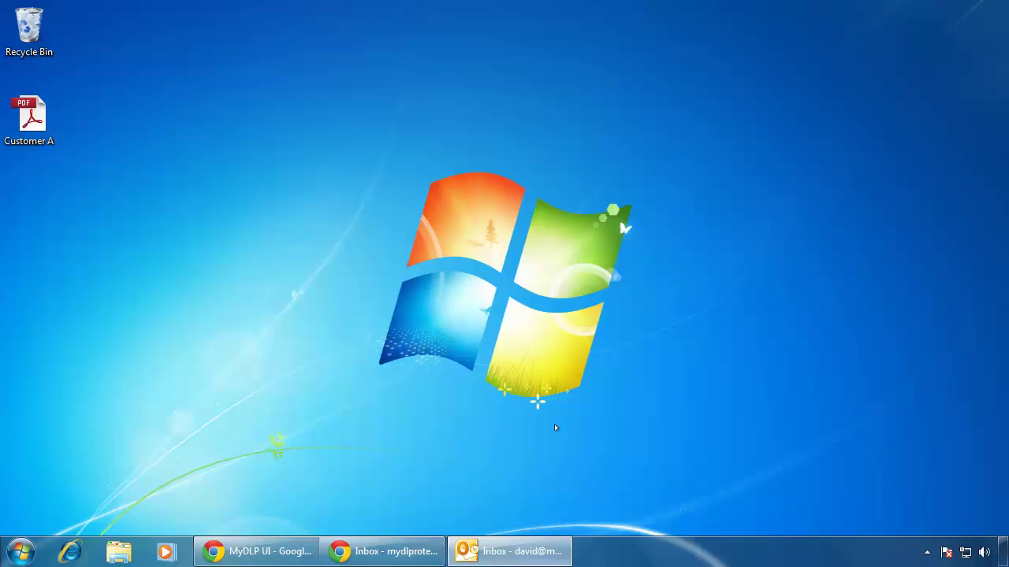
# Start a new Outlook e-mail addressed to the recipient, with the Gmail address as Bcc
pyautogui.click(505, 549)
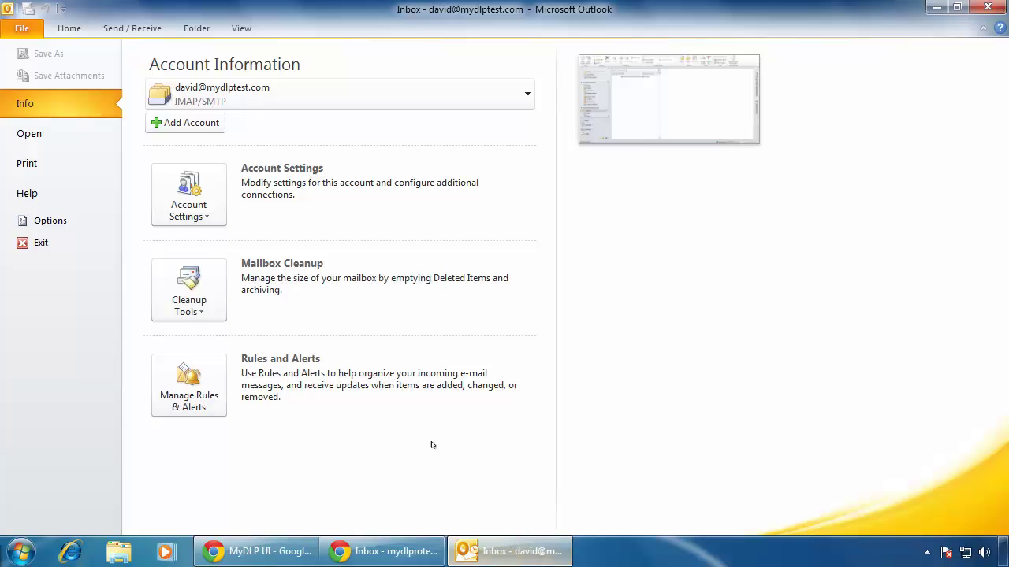
pyautogui.click(76, 29)
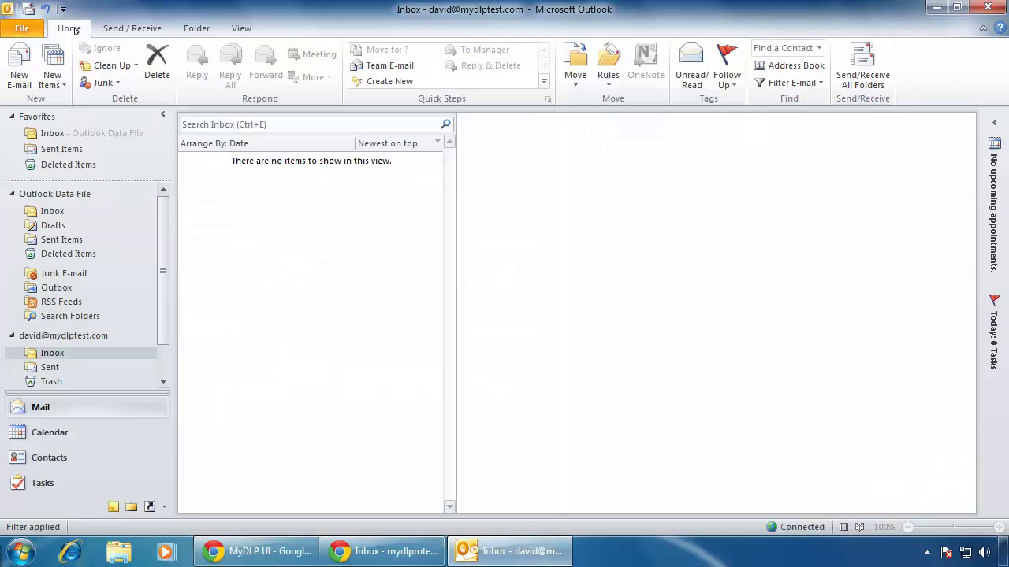
pyautogui.click(15, 61)
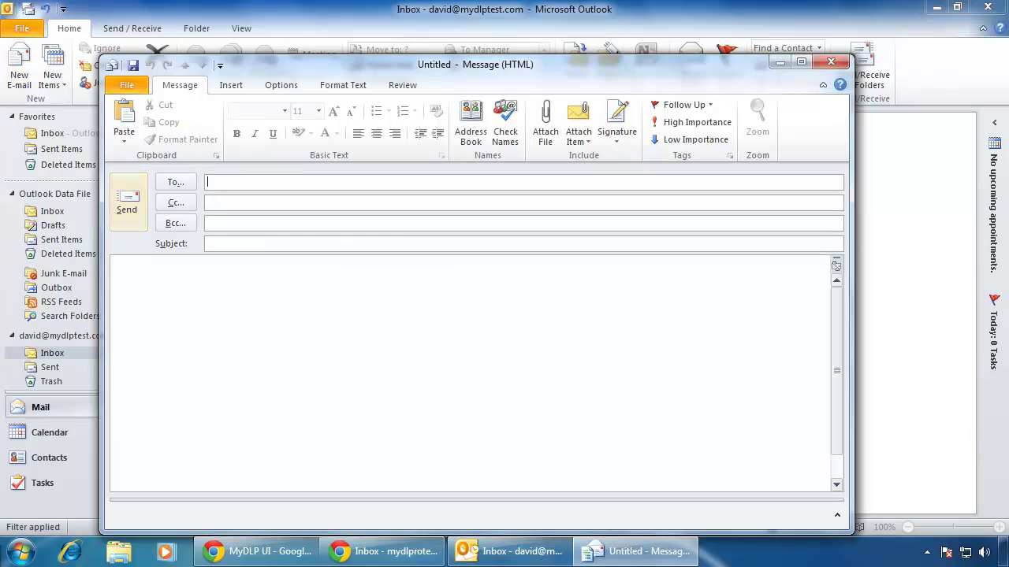
pyautogui.write('bak')
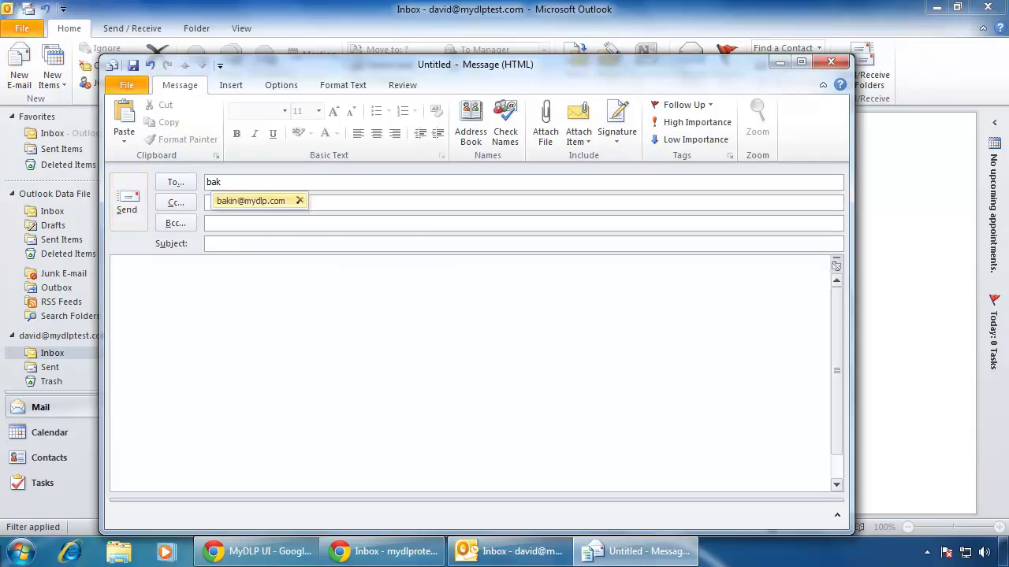
pyautogui.press('Return')
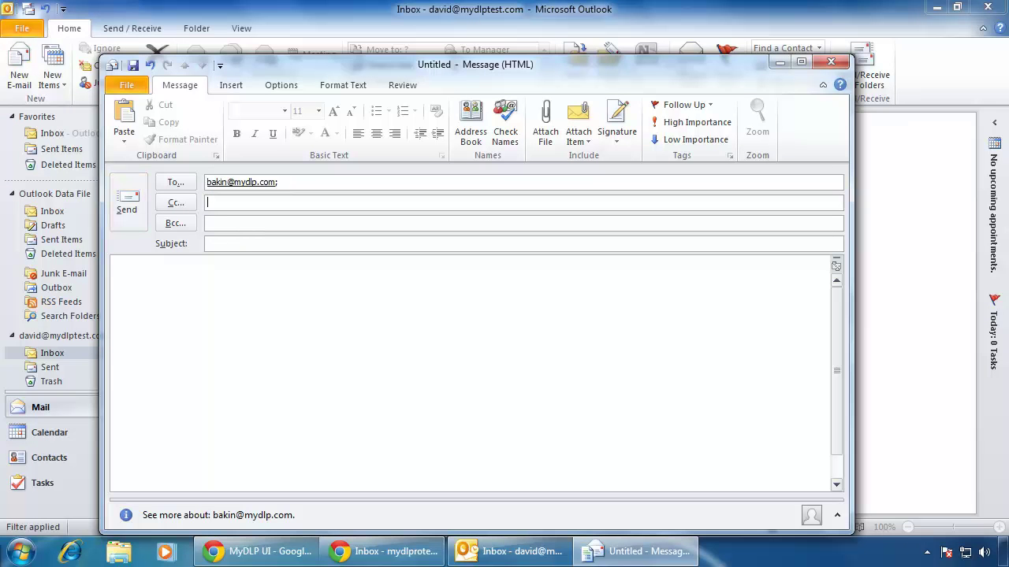
pyautogui.write('my')
pyautogui.press('Return')
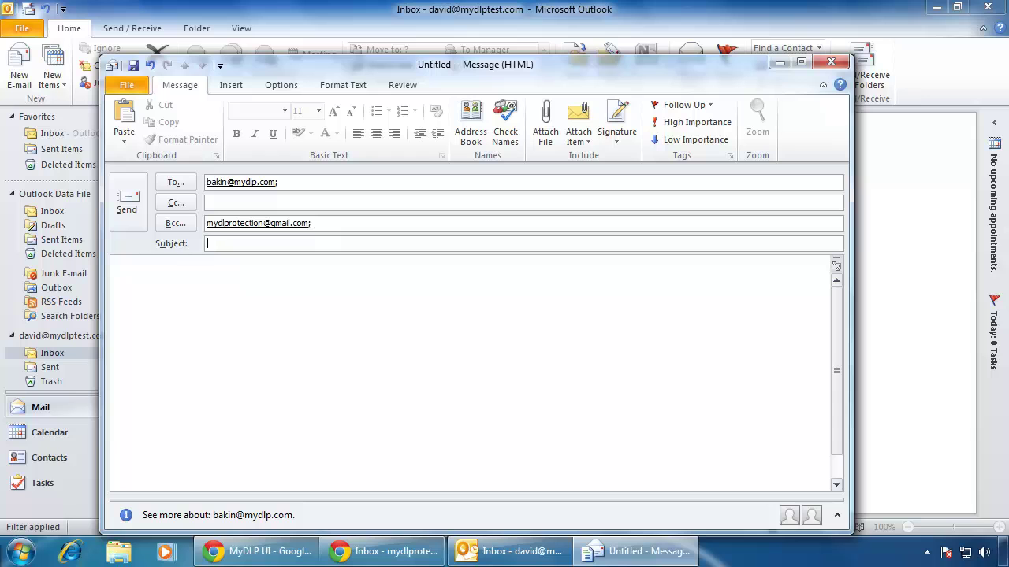
# Give the e-mail the subject 'hello' and begin the body about customer A credit card numbers
pyautogui.write('hello')
pyautogui.press('Tab')
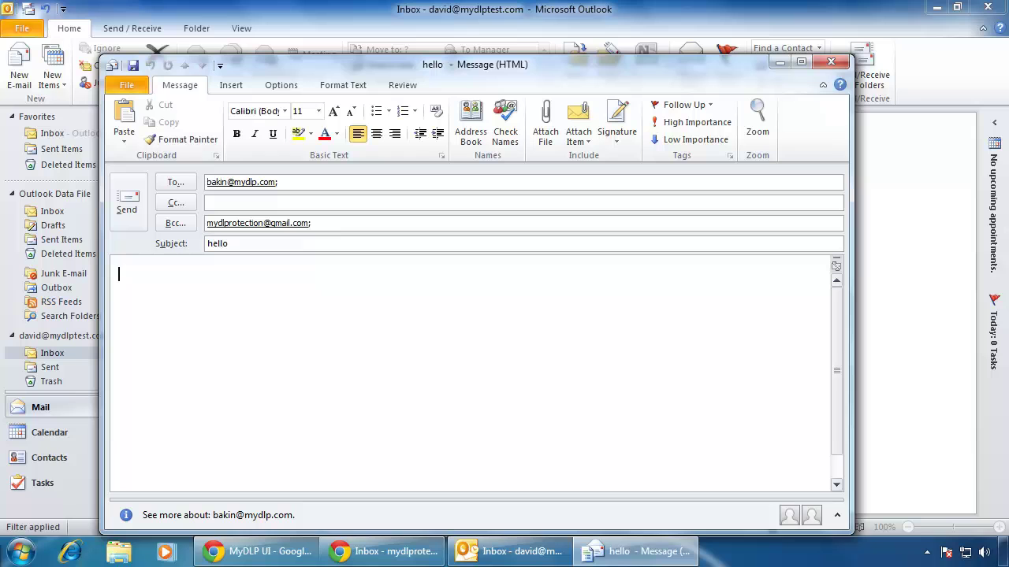
pyautogui.write('please ')
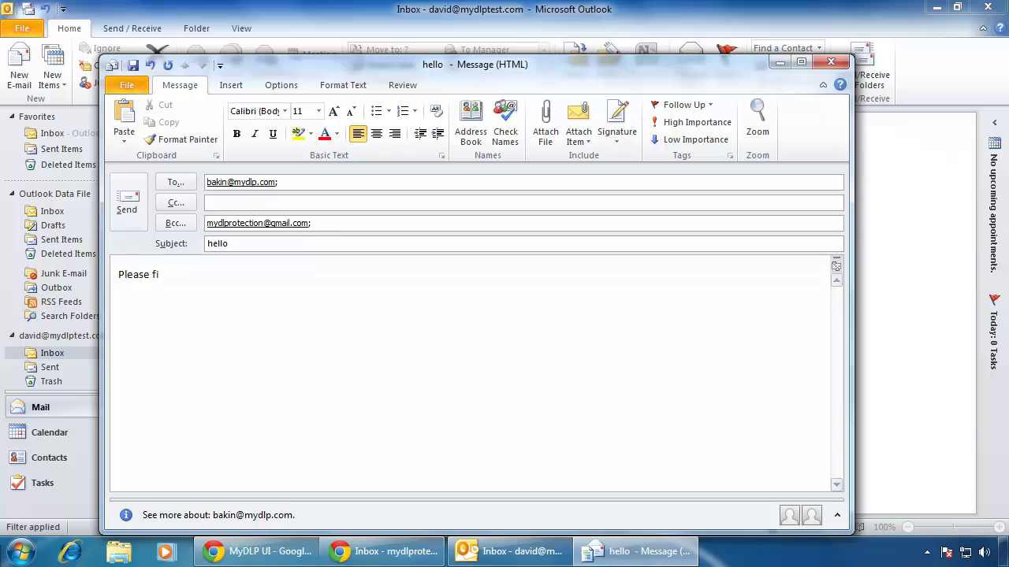
pyautogui.write('nd attached customer A')
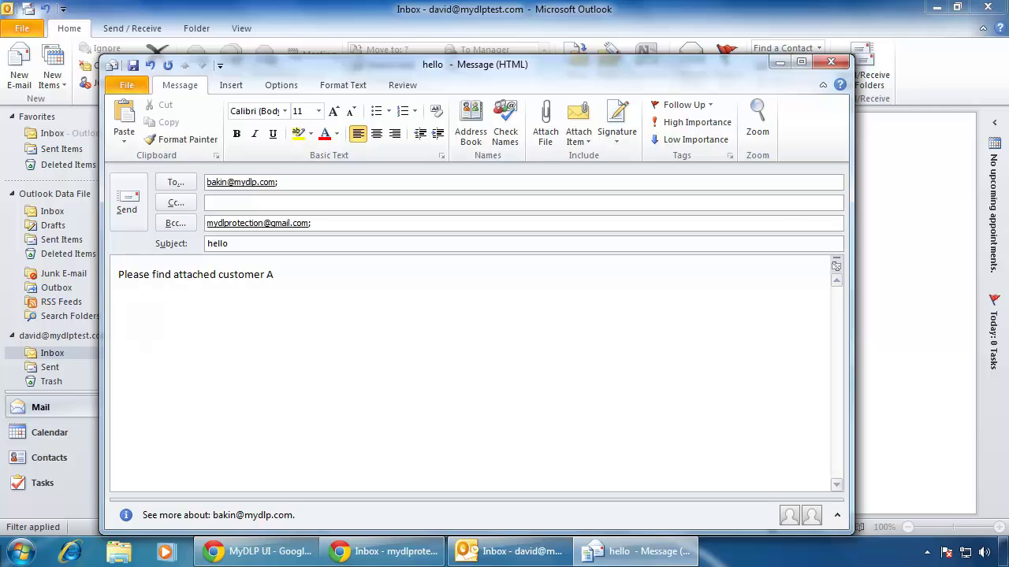
pyautogui.write('redit')
pyautogui.write(' card numbers')
# Attach Customer A.pdf from the Desktop via Insert > Attach File and send the e-mail
pyautogui.click(231, 85)
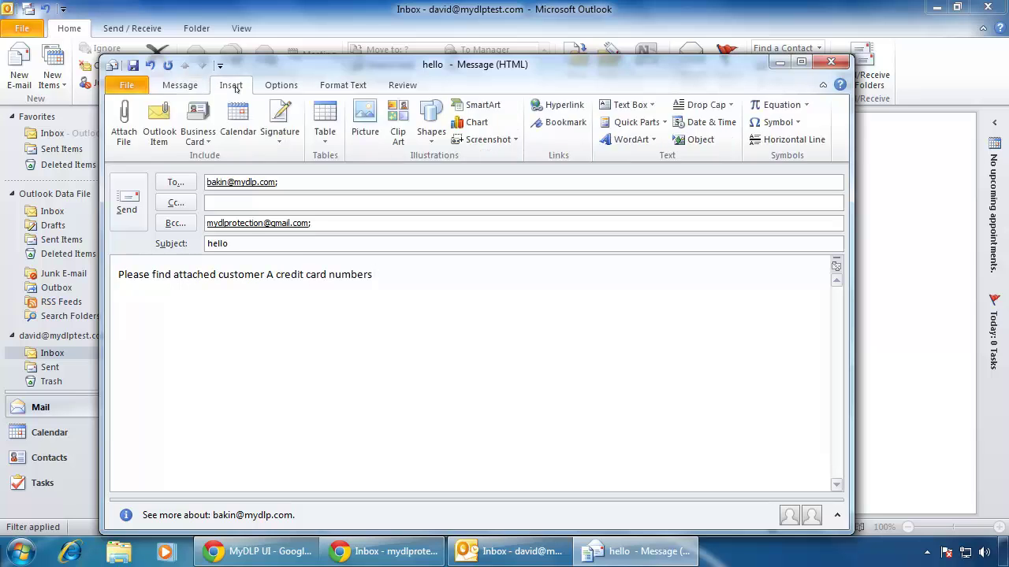
pyautogui.click(124, 125)
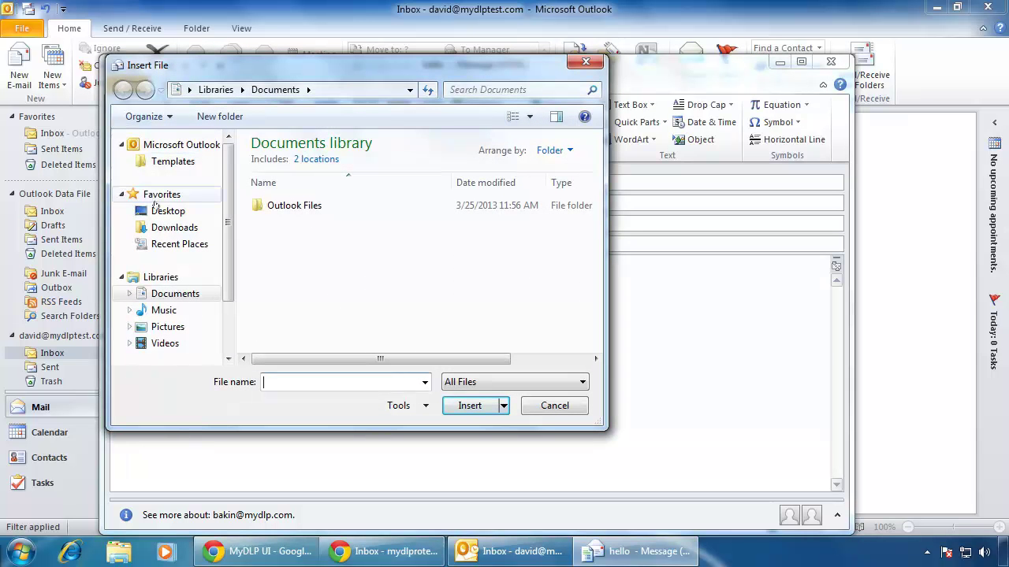
pyautogui.click(162, 211)
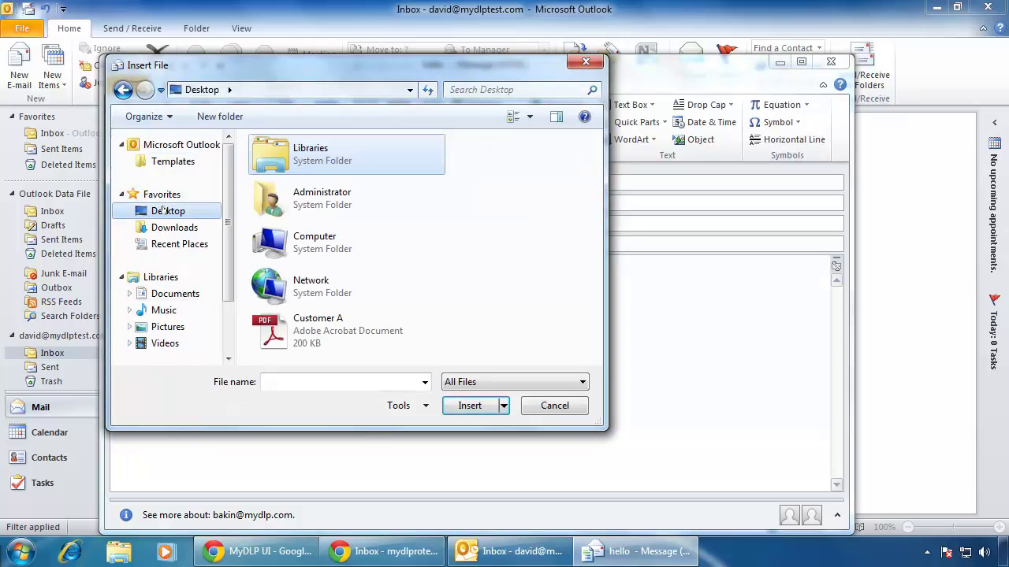
pyautogui.click(299, 344)
pyautogui.doubleClick(351, 345)
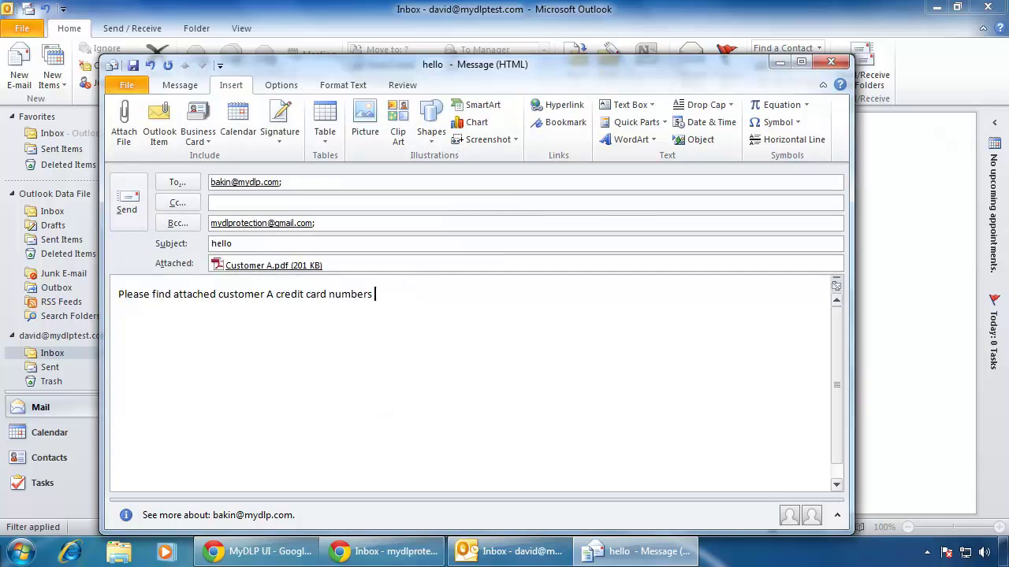
pyautogui.click(129, 211)
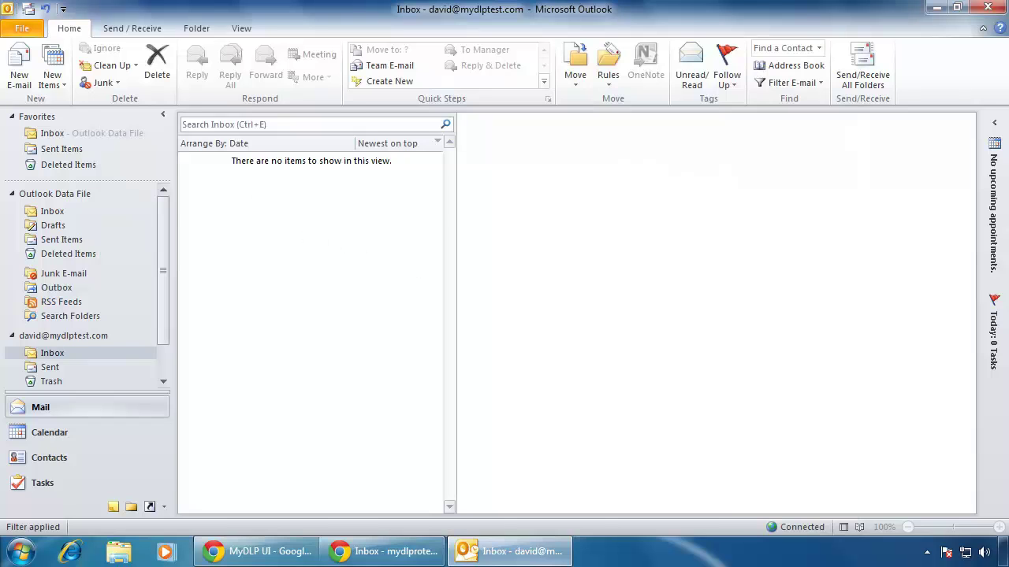
# Open the MyDLP denial notice from the Inbox, scroll through it, and close it
pyautogui.click(209, 193)
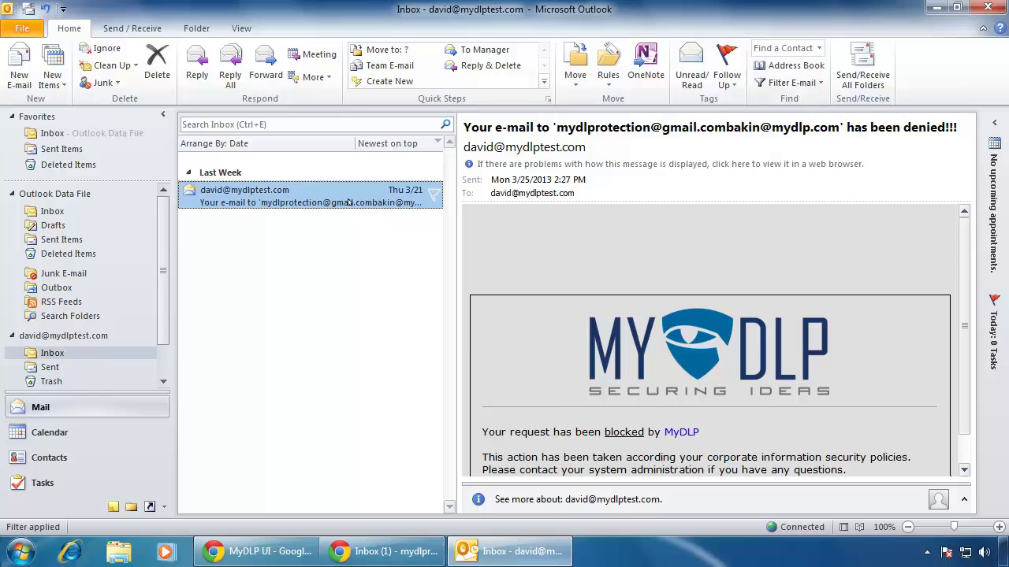
pyautogui.doubleClick(334, 197)
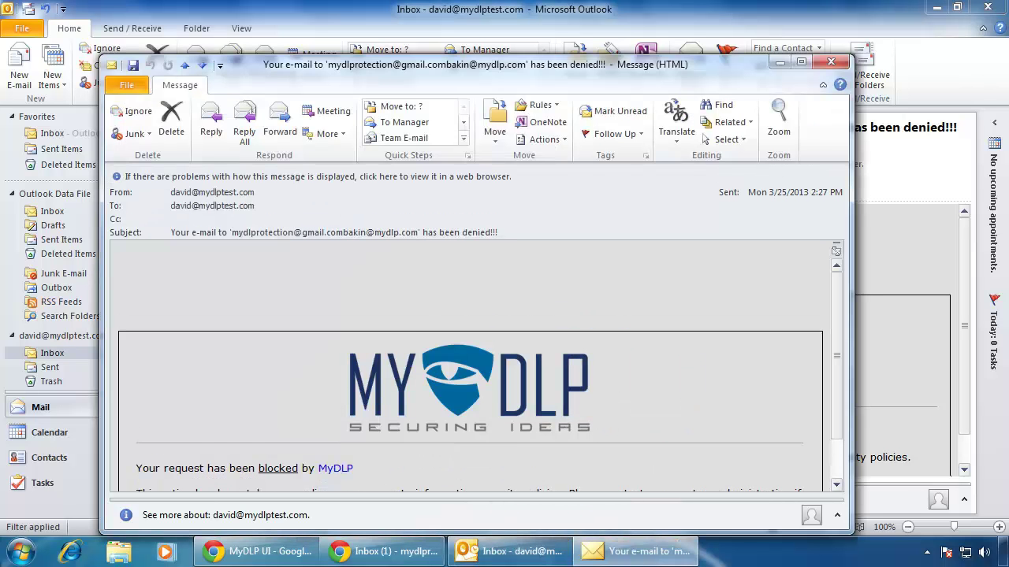
pyautogui.scroll(-2, 481, 373)
pyautogui.scroll(2, 481, 383)
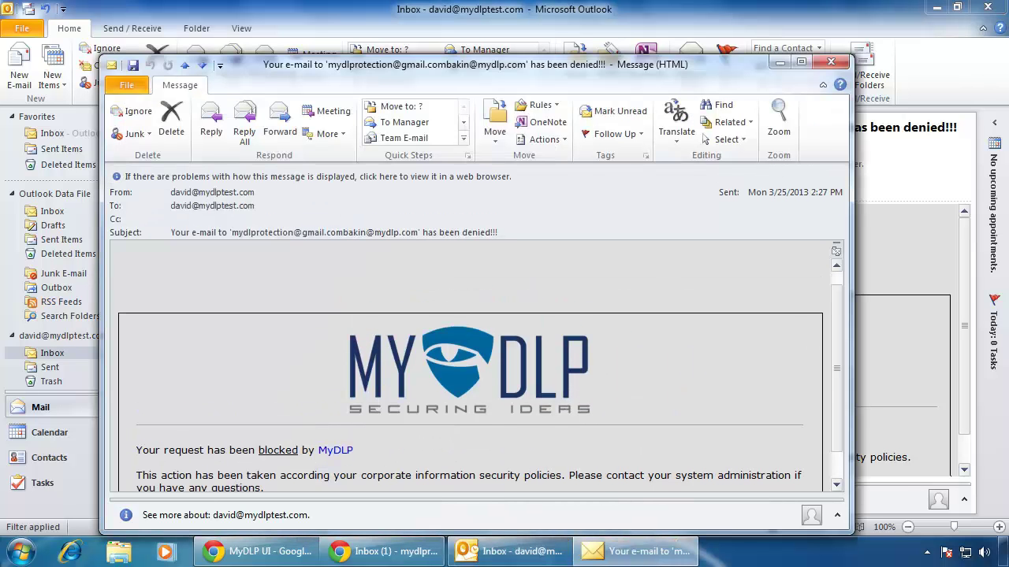
pyautogui.scroll(-2, 480, 373)
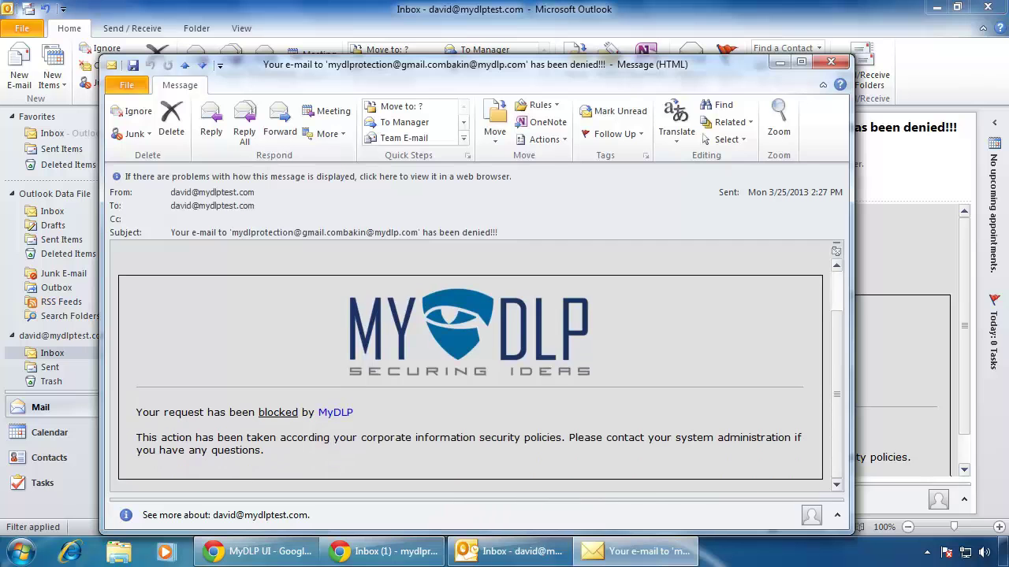
pyautogui.click(829, 63)
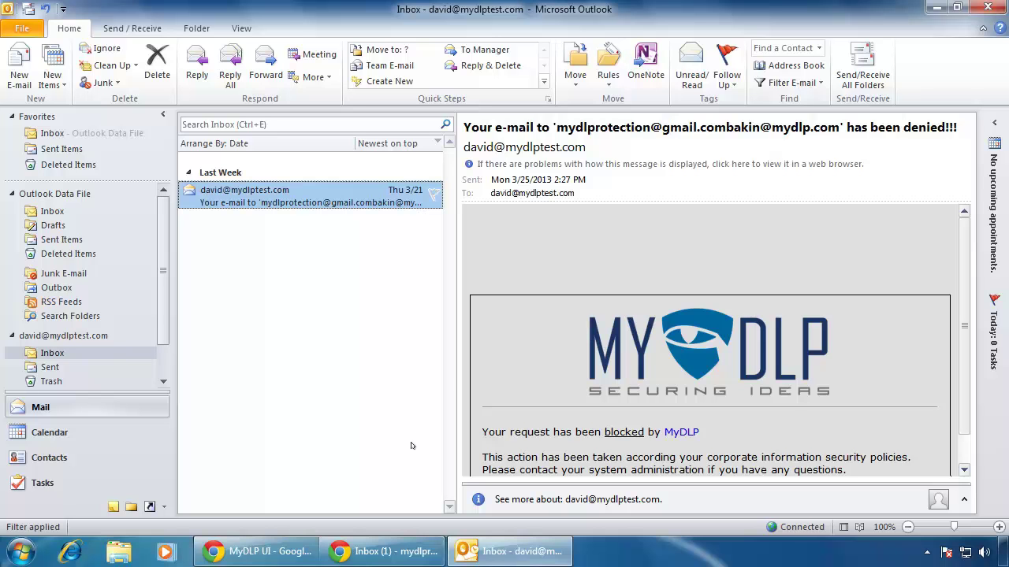
# In Gmail, read the 'Notifications from MyDLP' incident e-mail, then minimise Chrome
pyautogui.click(386, 551)
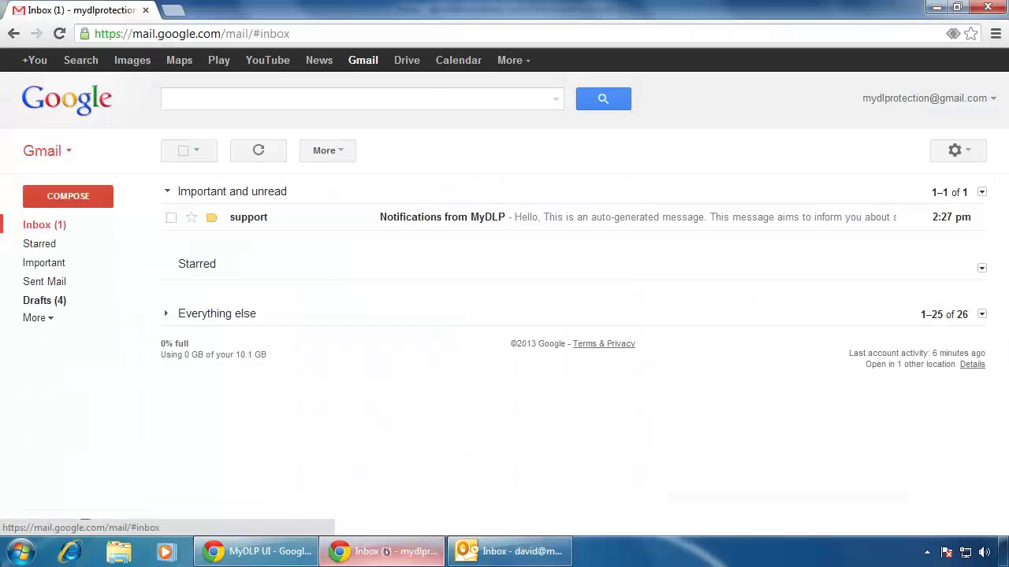
pyautogui.click(462, 218)
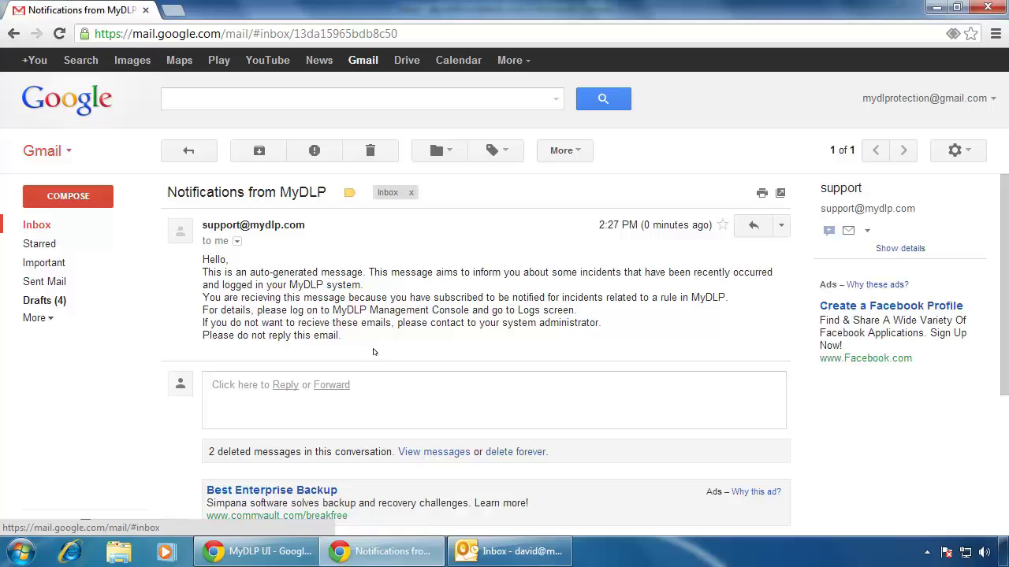
pyautogui.moveTo(383, 552)
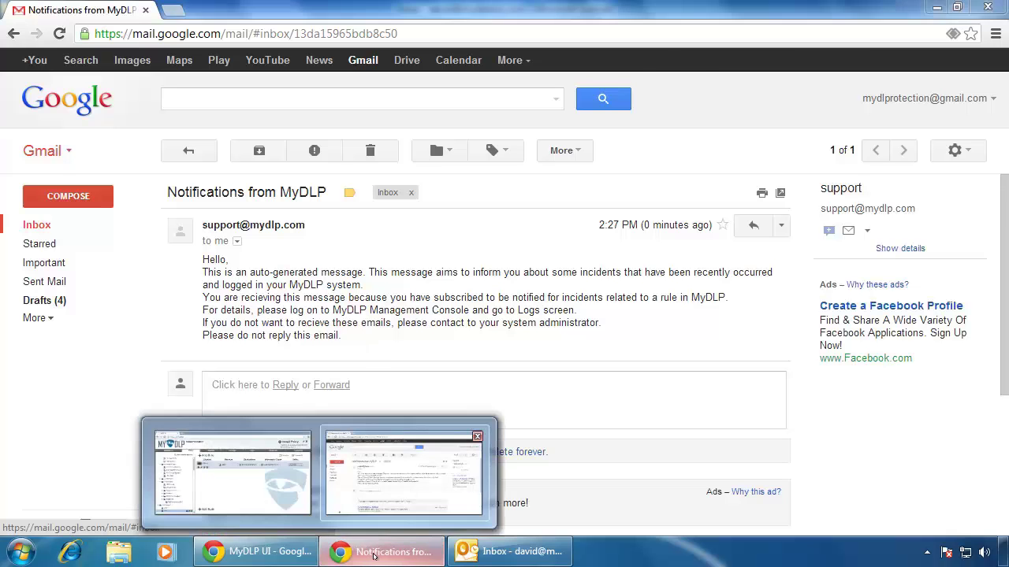
pyautogui.click(373, 556)
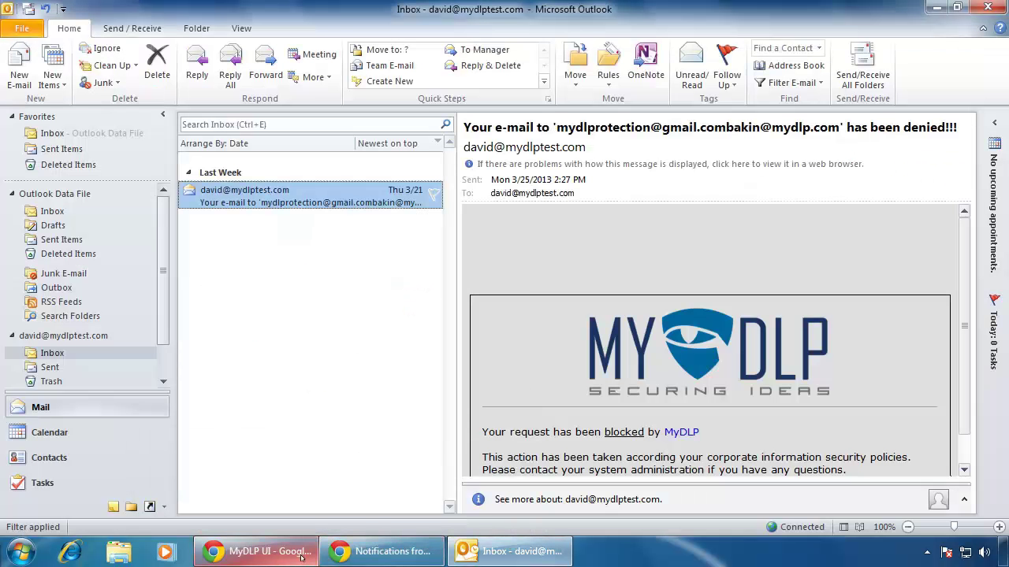
# Refresh the MyDLP logs and select the new quarantined email bcc incident
pyautogui.click(301, 556)
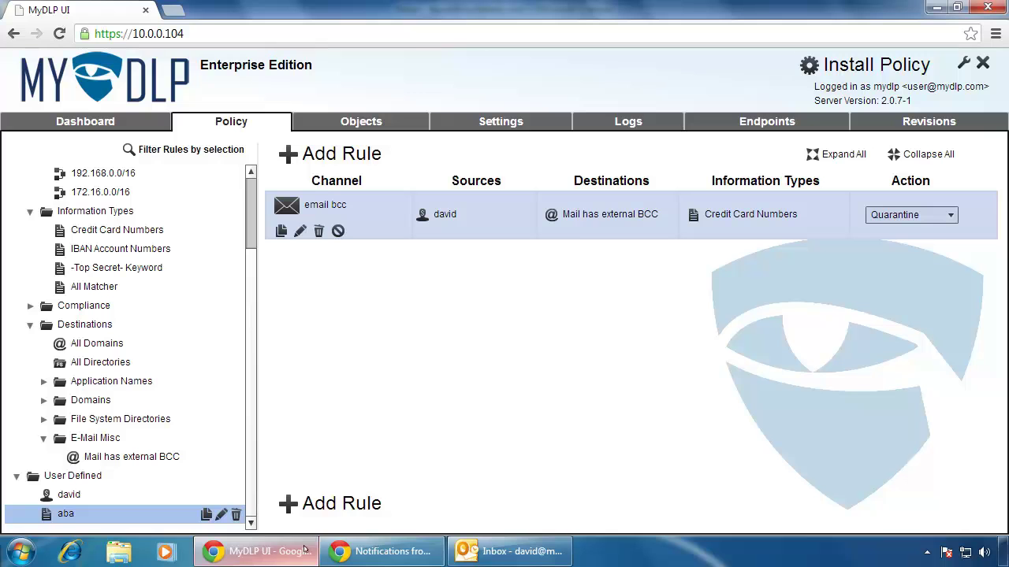
pyautogui.click(588, 123)
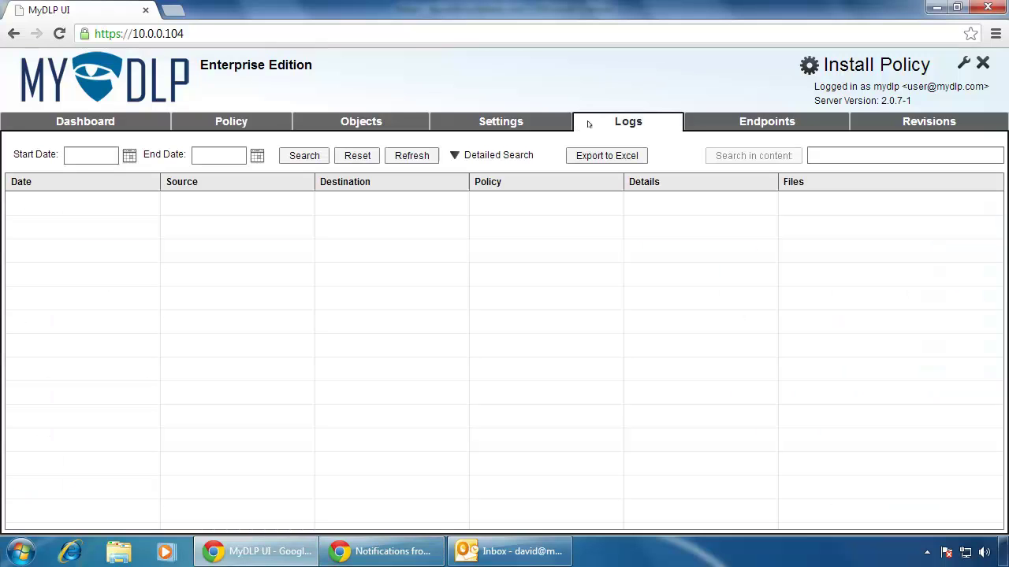
pyautogui.click(415, 156)
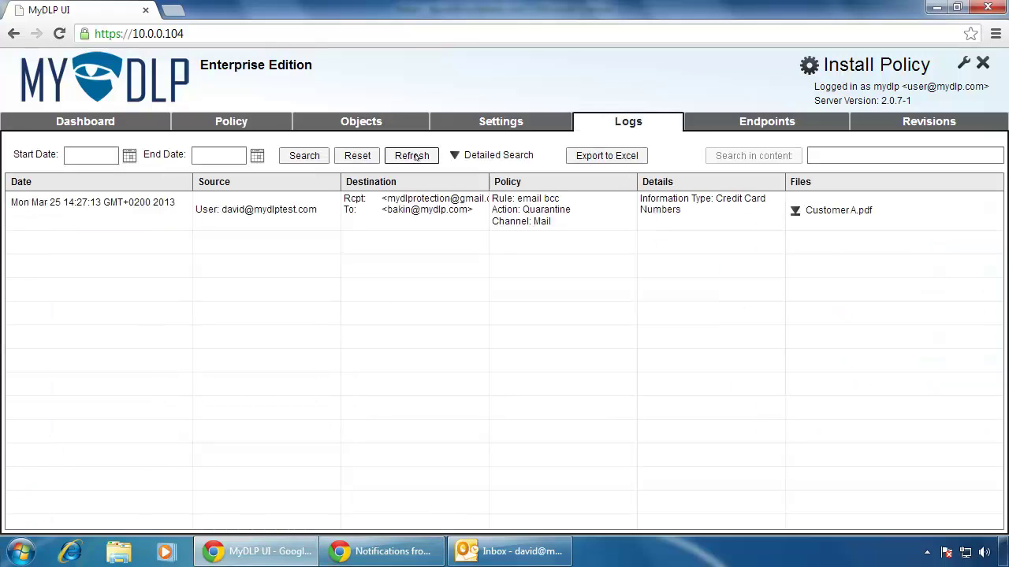
pyautogui.click(407, 210)
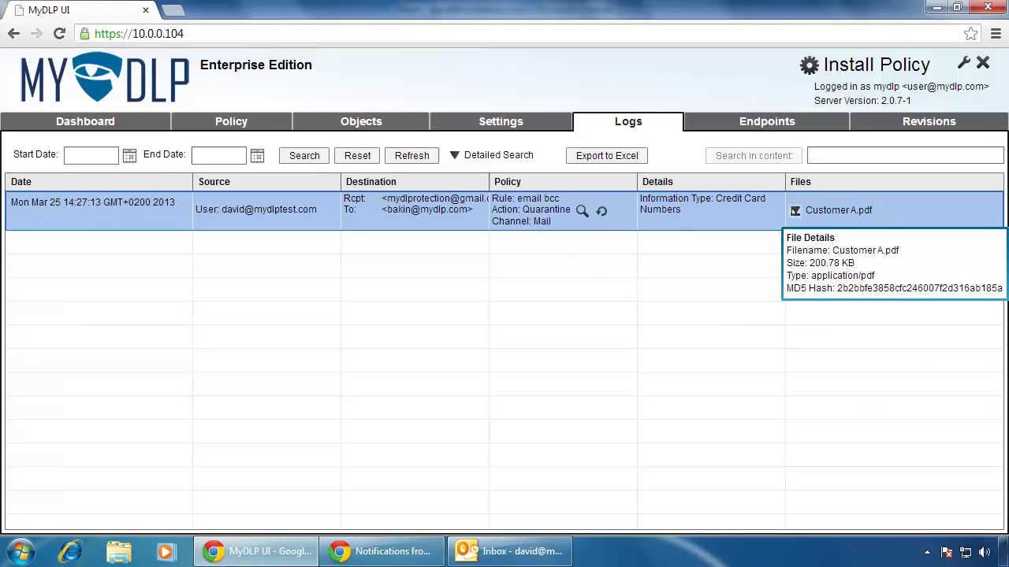
# Download the incident's captured Customer A.pdf, view it in Adobe Reader, and close it
pyautogui.click(795, 211)
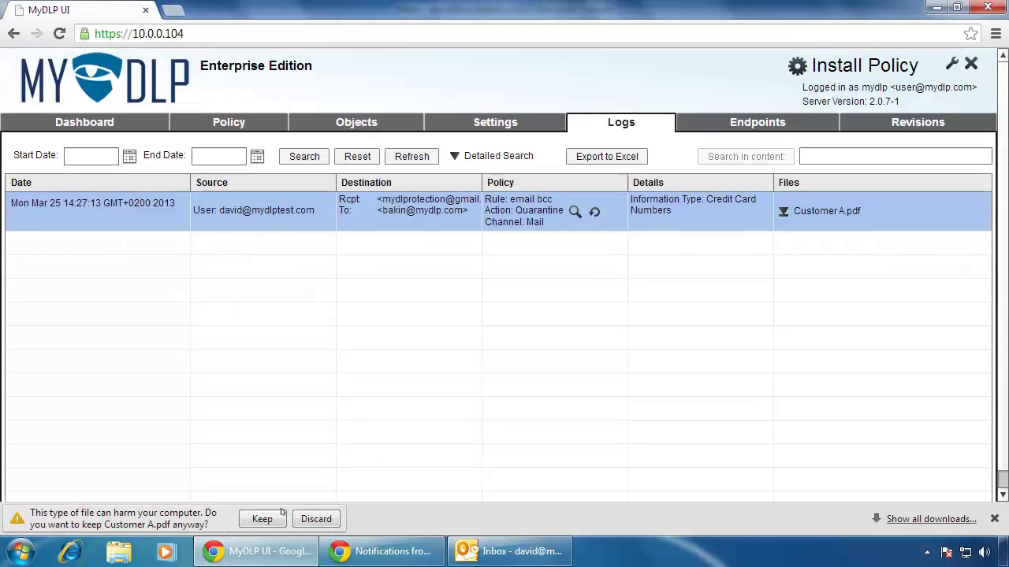
pyautogui.click(262, 518)
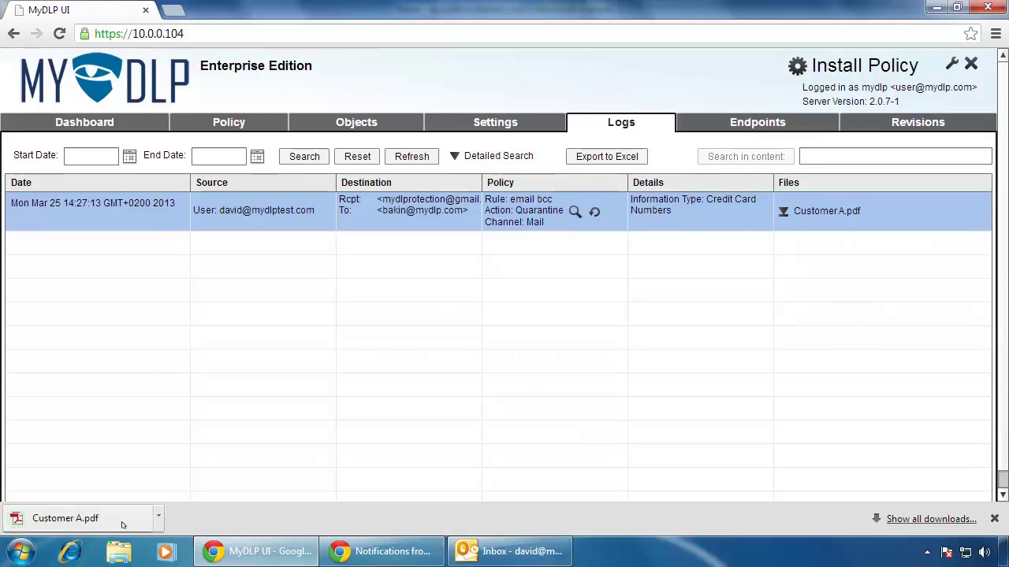
pyautogui.click(122, 520)
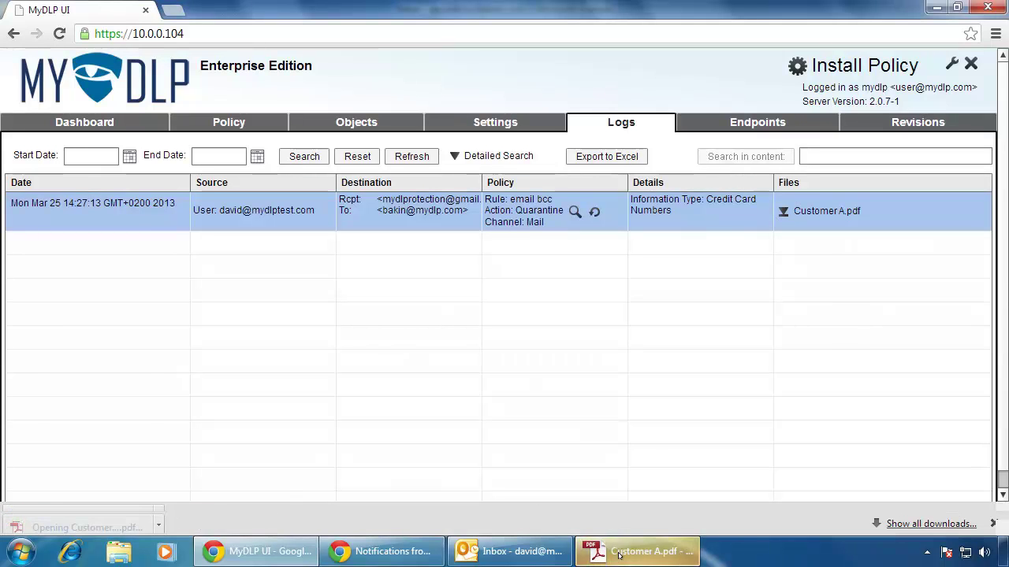
pyautogui.click(618, 552)
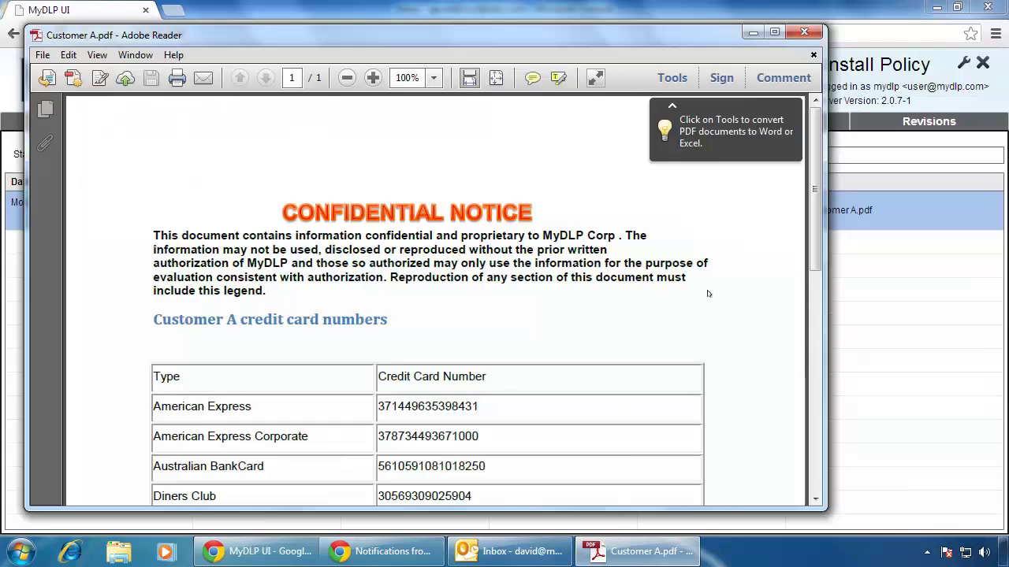
pyautogui.scroll(-5, 707, 296)
pyautogui.scroll(-4, 707, 304)
pyautogui.scroll(6, 707, 304)
pyautogui.scroll(4, 707, 305)
pyautogui.click(804, 31)
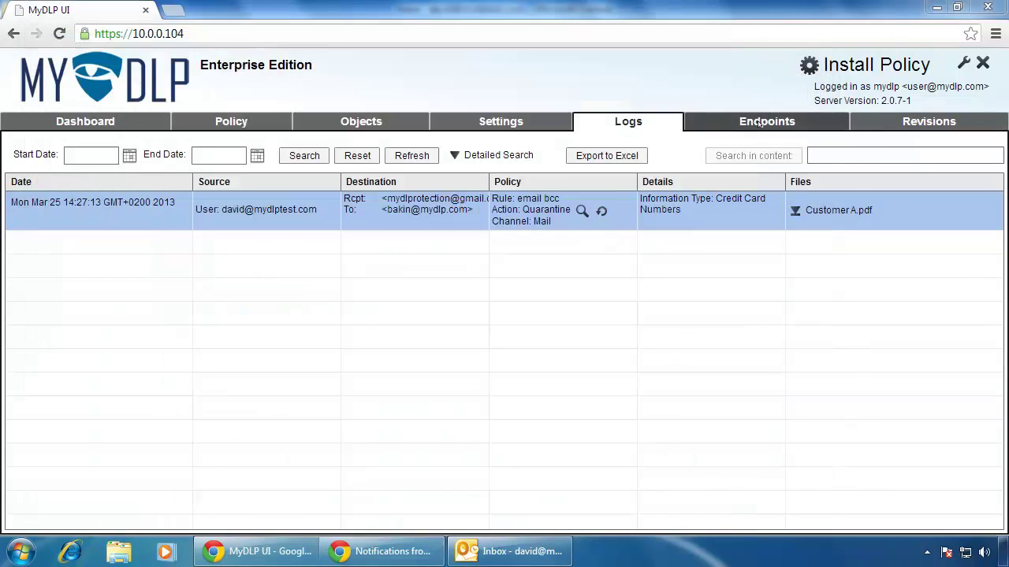
# On the Policy tab, switch the email bcc rule's Action from Quarantine to Archive
pyautogui.click(245, 127)
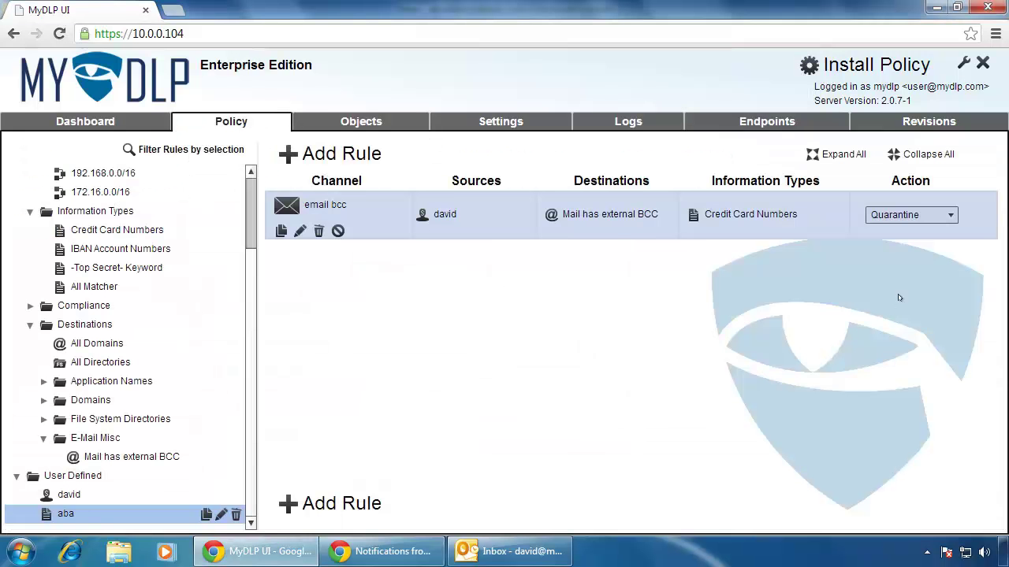
pyautogui.click(934, 217)
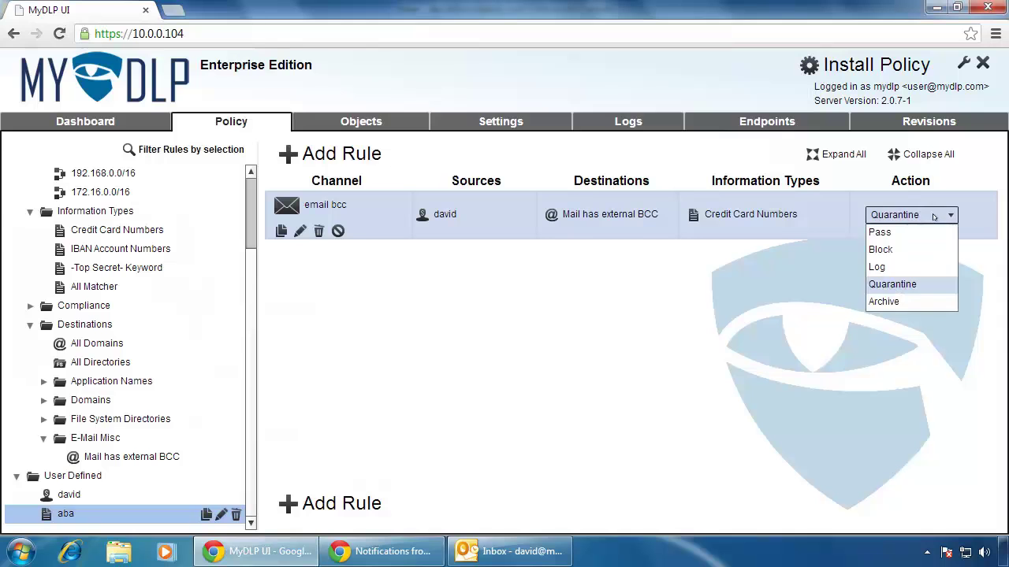
pyautogui.click(916, 301)
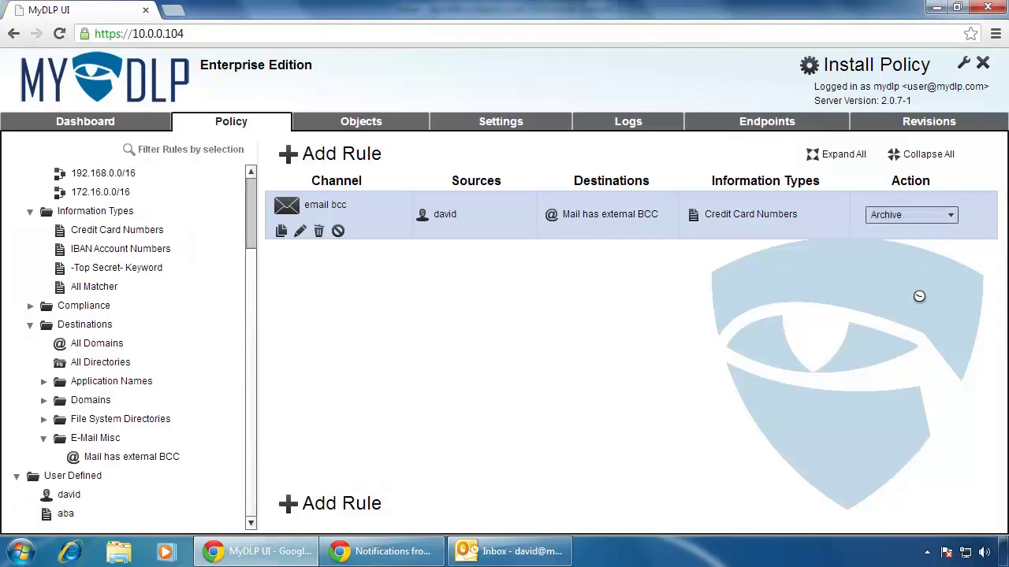